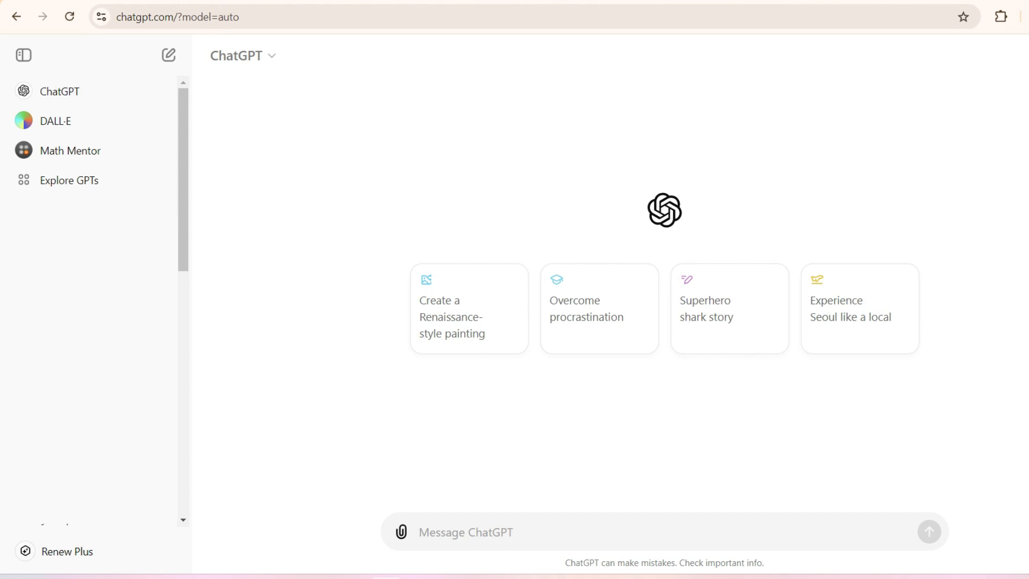
Ask ChatGPT for a minimalist, modern, square logo combining the letter "C" with a coffee element in red, black and white, without any text.
type("You are expert in logo design, create a Minimalist and modern logo featuring the letter \"C\" combined with a coffee element, using the color combination of red, black, and white. The design is square-shaped and does not include any text.")
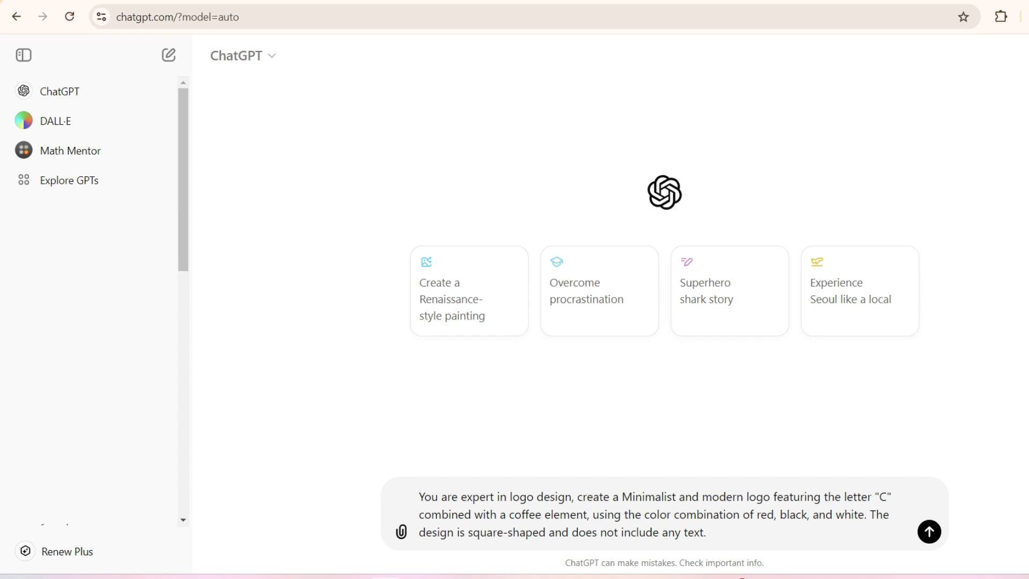
key("Return")
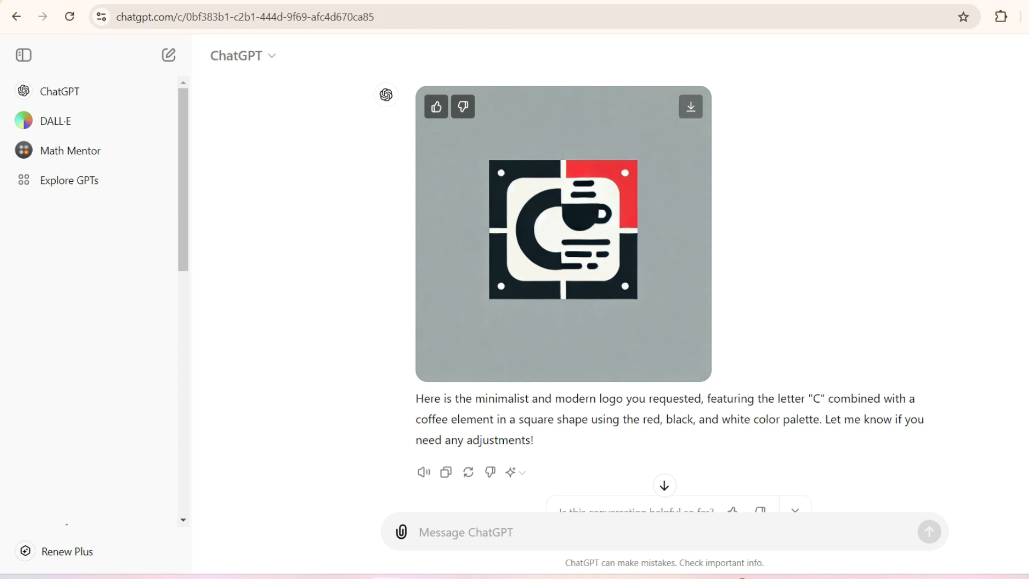
scroll(661, 294, "up", 1)
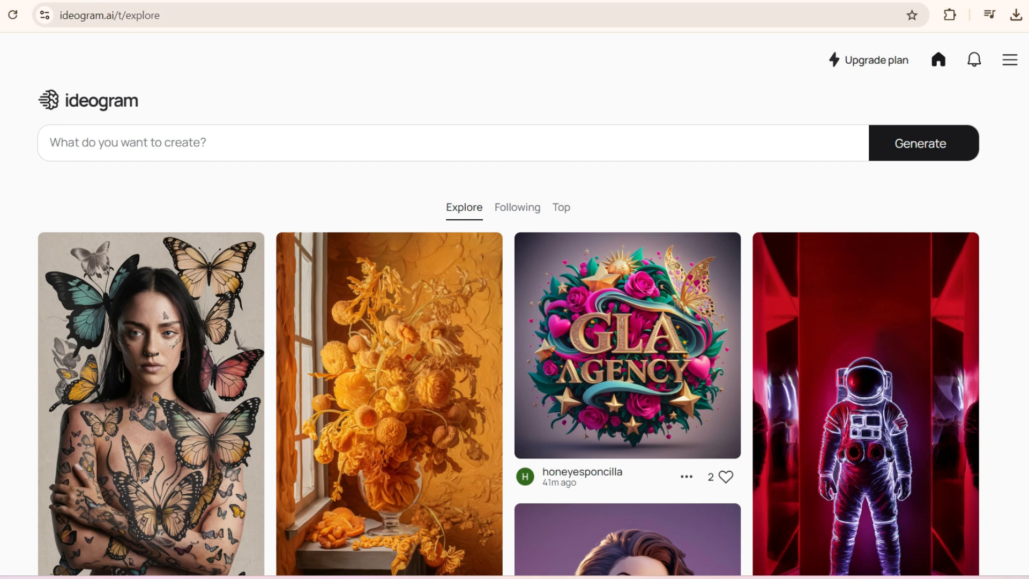
In Ideogram, enter the same text-free, square "C" coffee logo prompt in red, black and white, and set the aspect ratio to 1:1.
type("You are expert in logo design, create a Minimalist and modern logo featuring the letter \"C\" combined with a coffee element, using the color combination of red, black, and white. The design is square-shaped and does not include any text.")
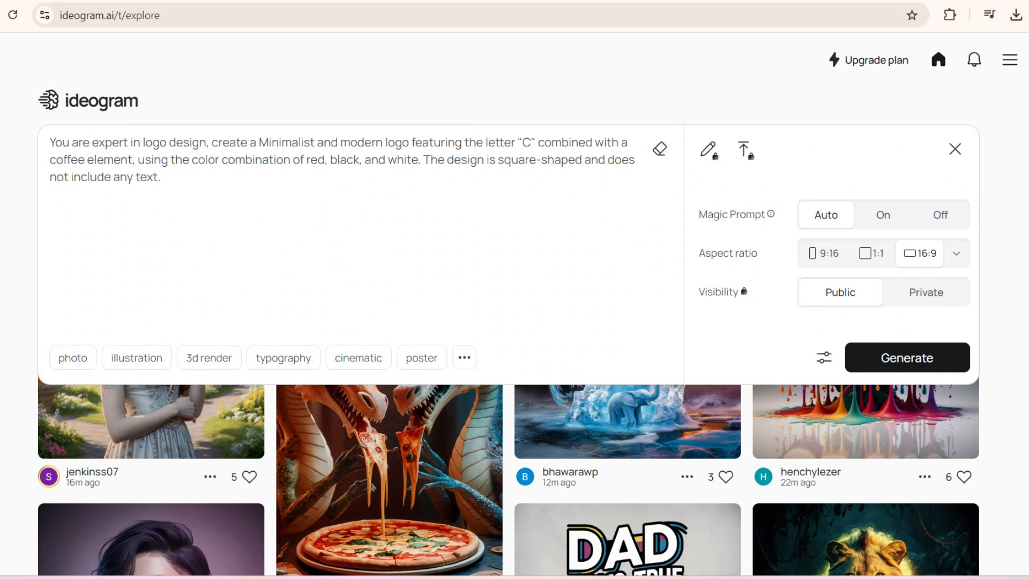
key("ctrl+shift+End")
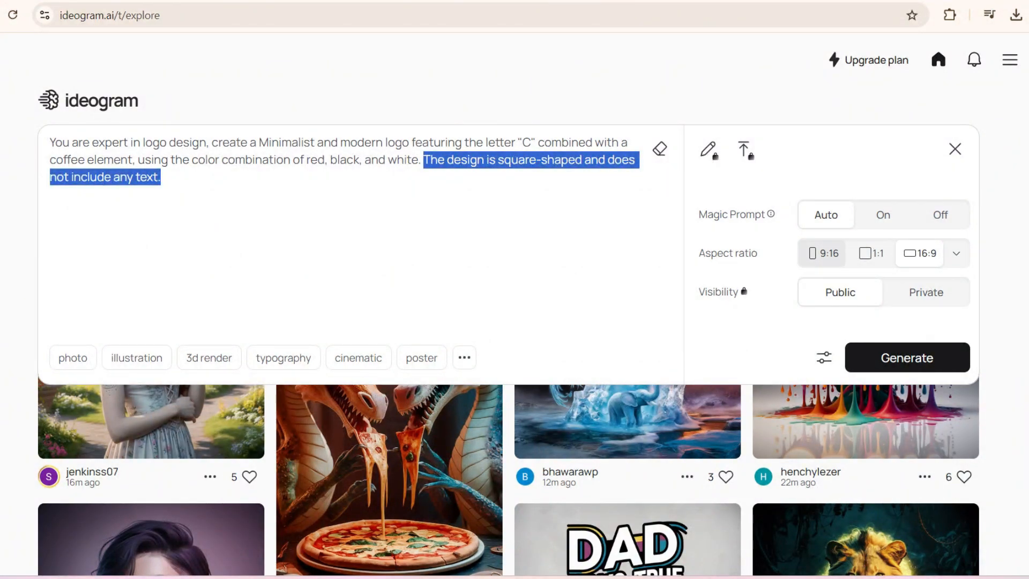
left_click(871, 253)
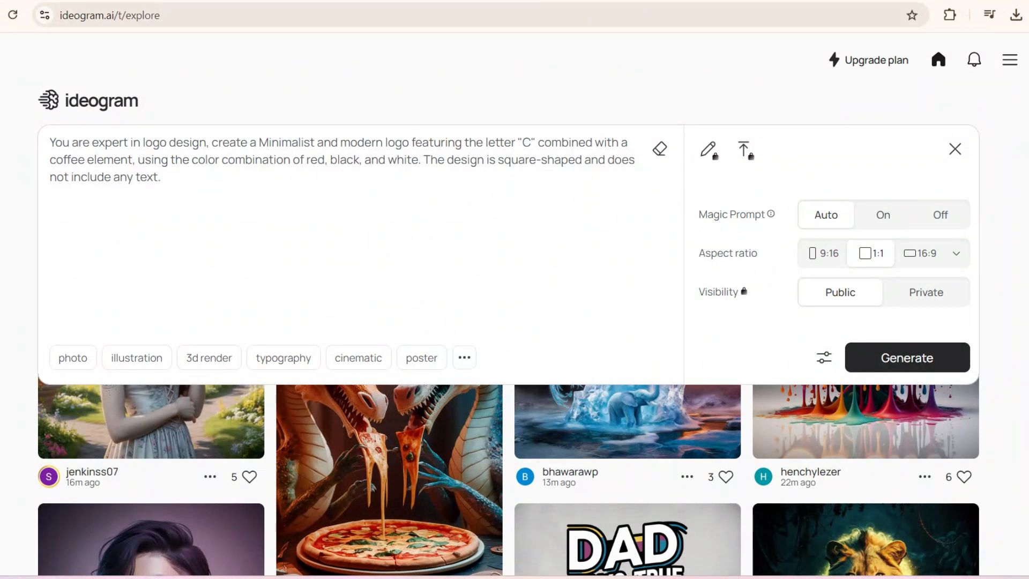
Add the illustration, painting and graffiti styles to the prompt and generate the logo images.
left_click(464, 358)
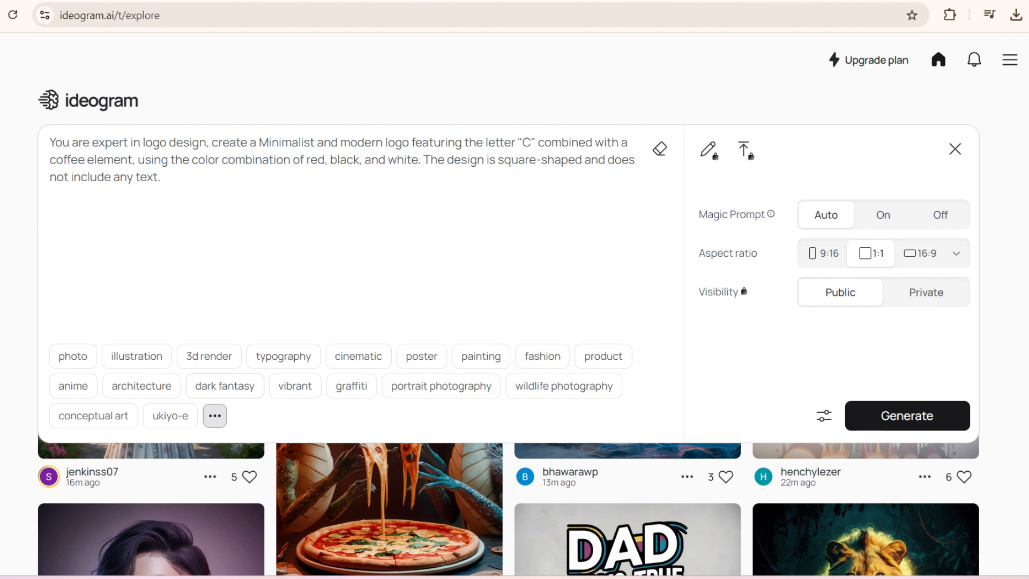
left_click(137, 356)
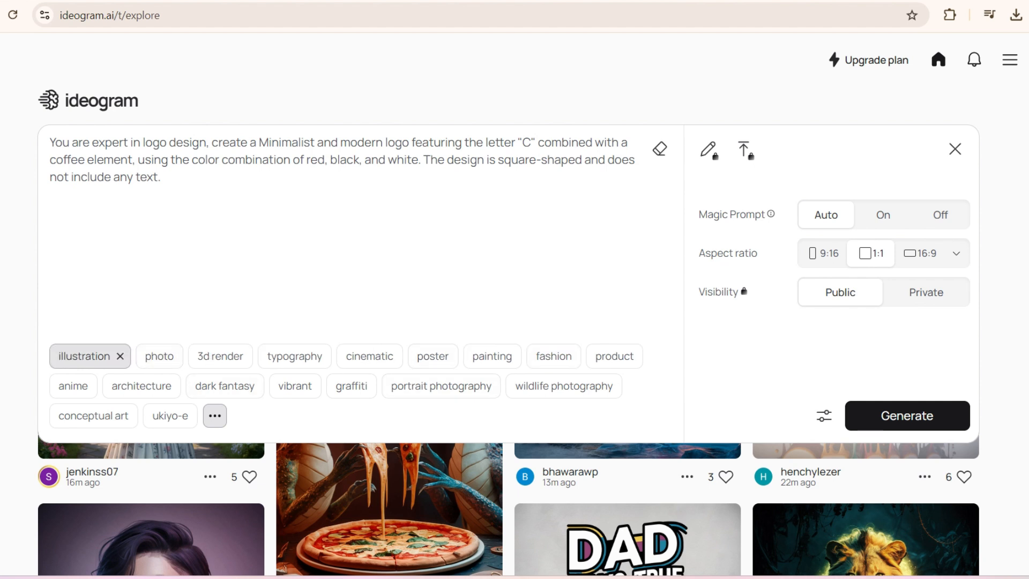
left_click(472, 356)
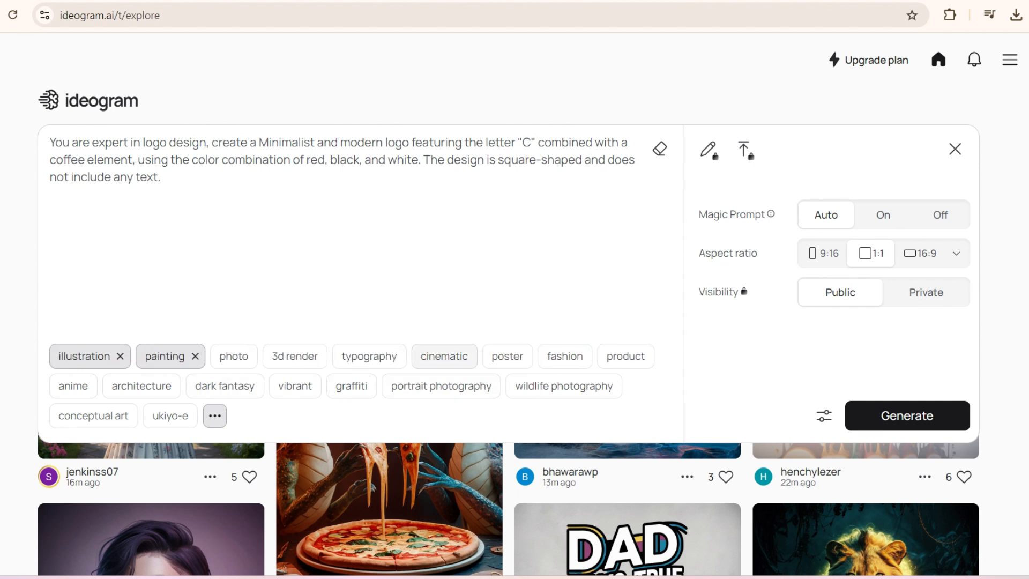
left_click(351, 386)
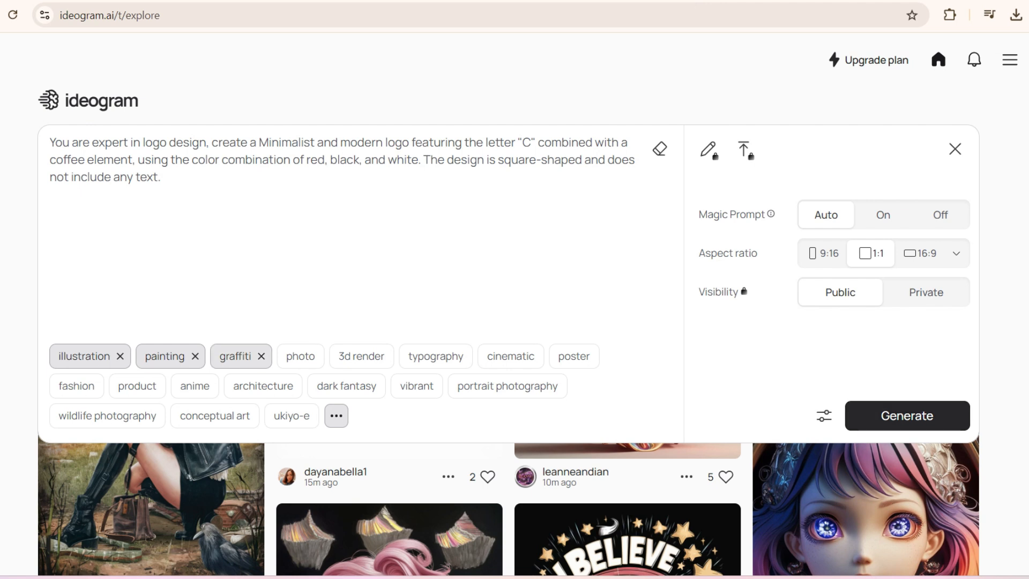
left_click(907, 416)
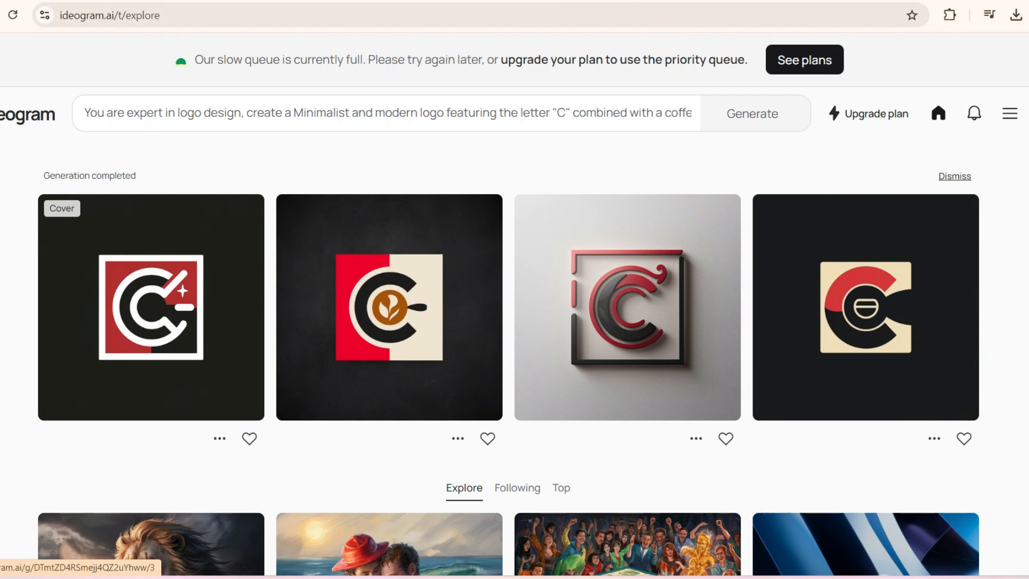
Download the third generated logo, the red and black "C" on a light background, as a JPEG (70% quality).
scroll(508, 322, "down", 1)
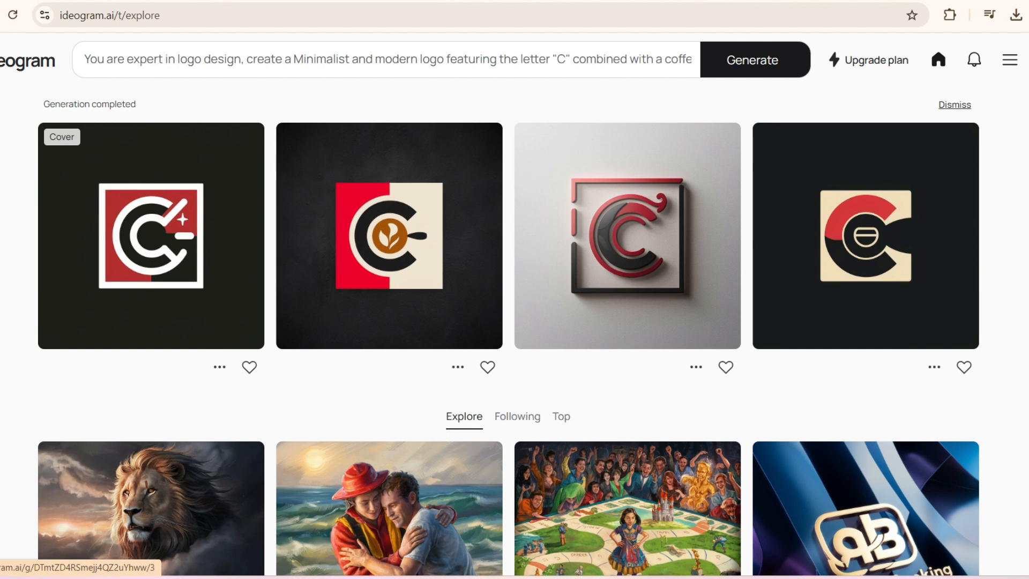
left_click(696, 367)
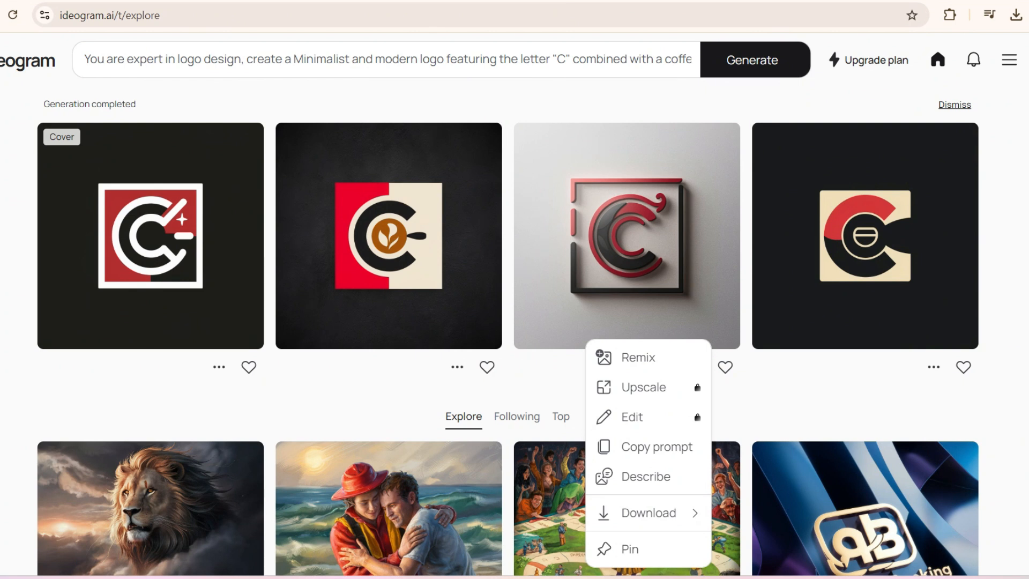
mouse_move(649, 513)
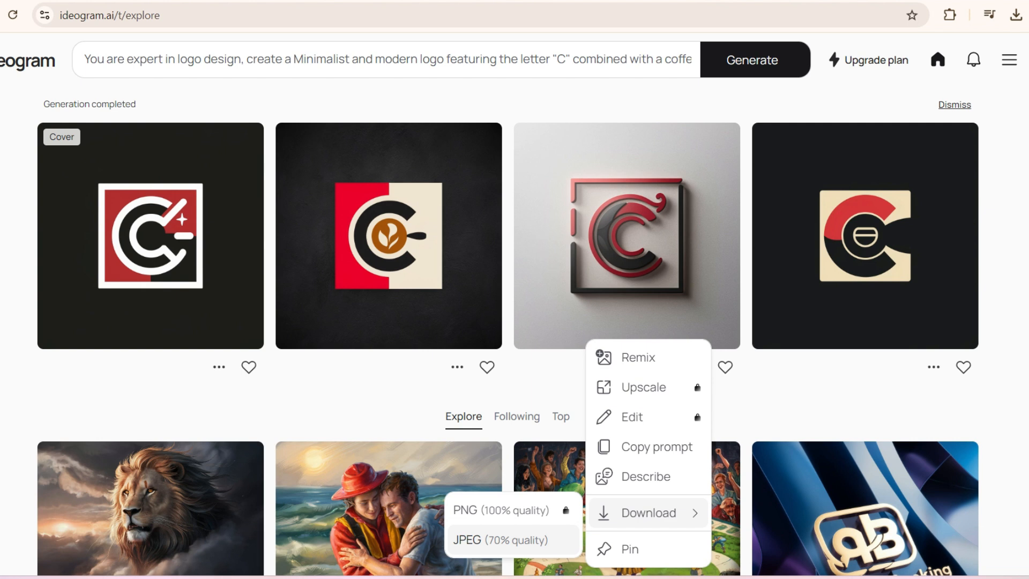
left_click(500, 540)
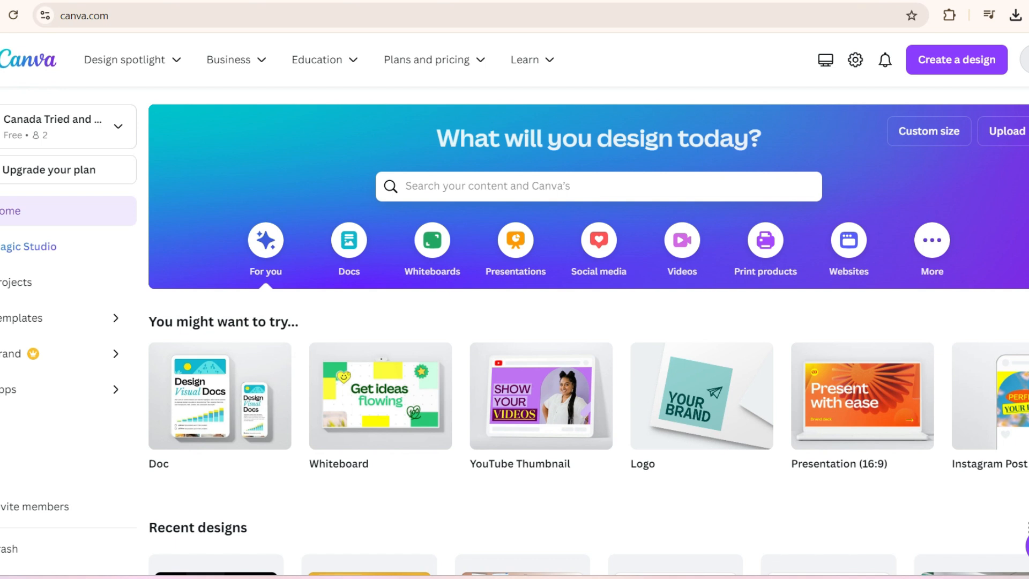
In Canva, search for "logo" and open the 500 × 500 px Logo template category.
left_click(599, 186)
type("logo")
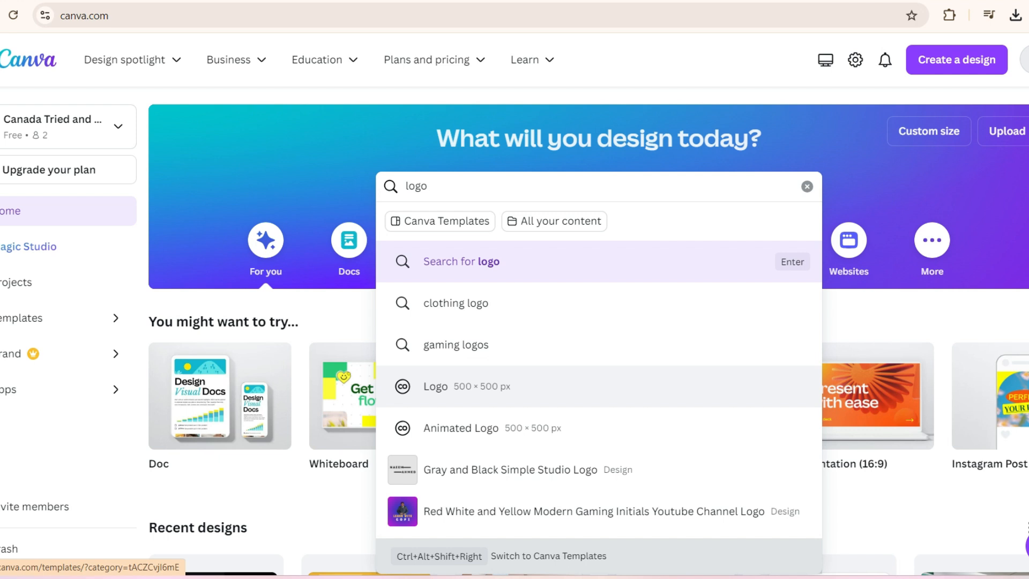
left_click(436, 386)
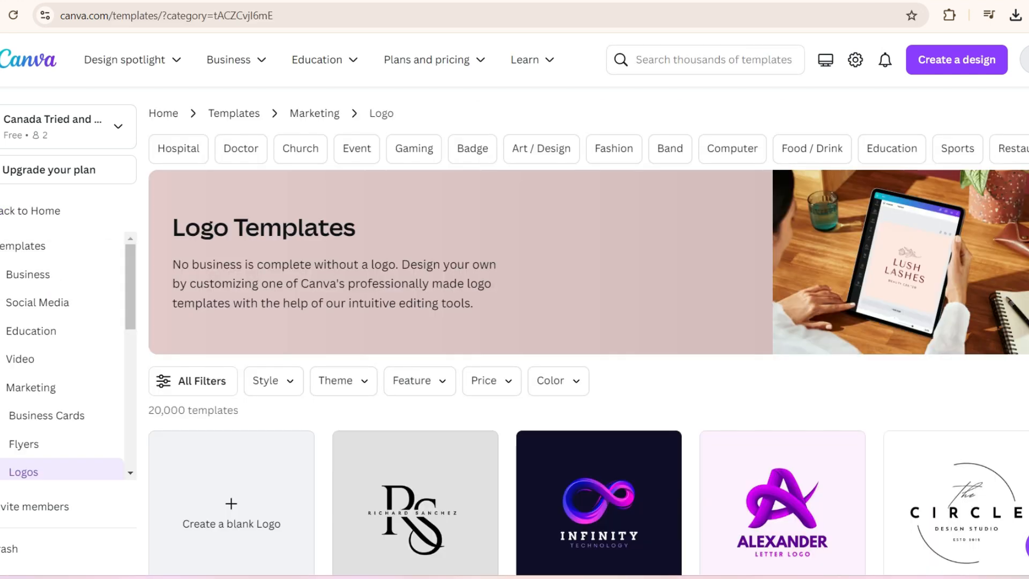
Look through the available logo templates for a suitable starting design.
scroll(588, 330, "down", 8)
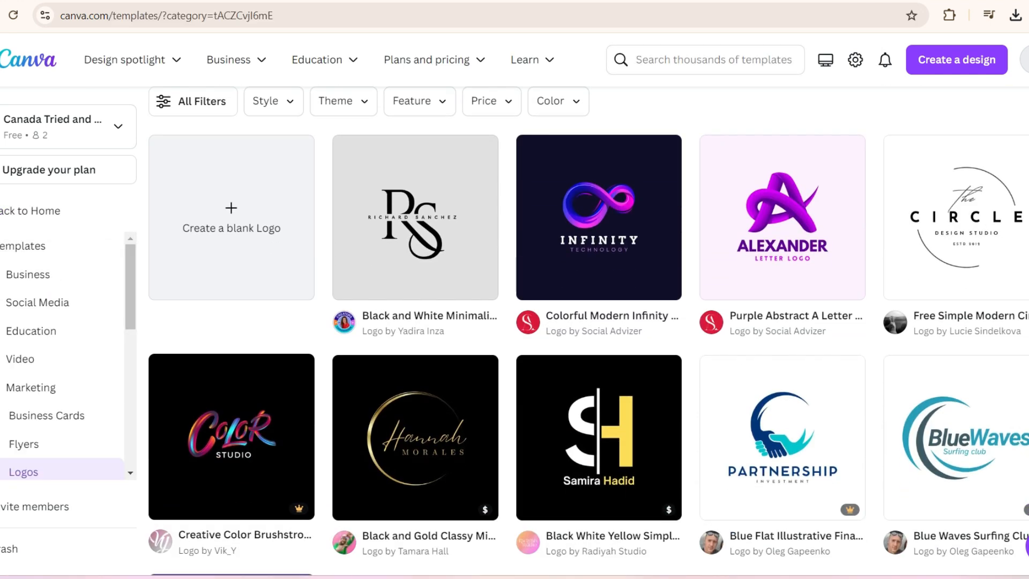
scroll(589, 330, "down", 4)
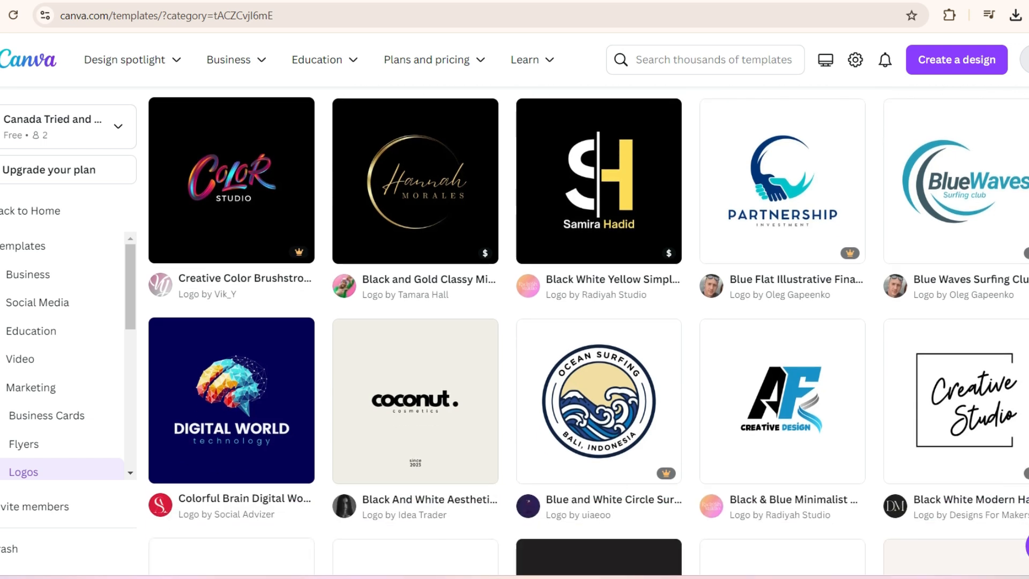
scroll(589, 331, "down", 6)
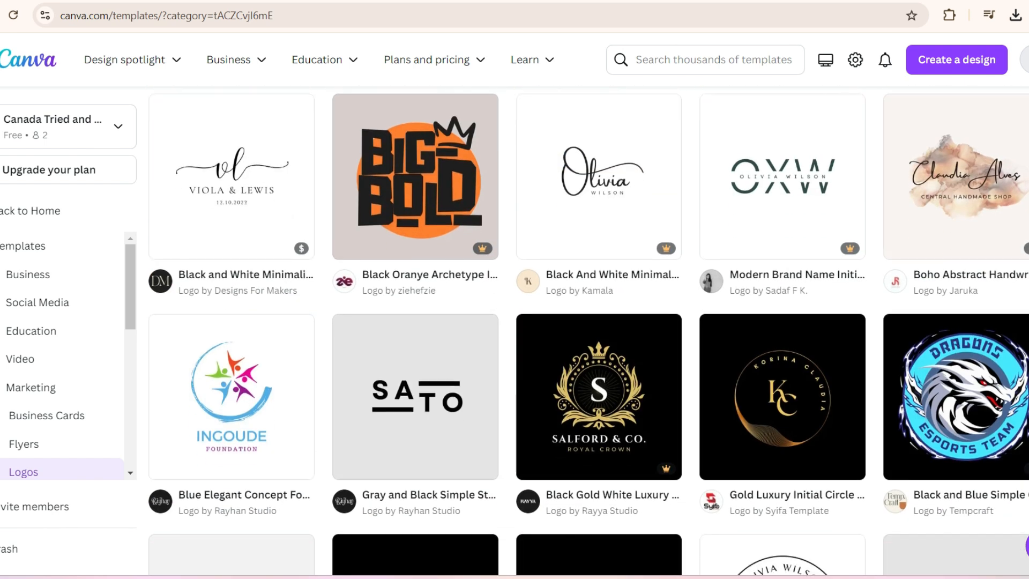
scroll(588, 330, "down", 4)
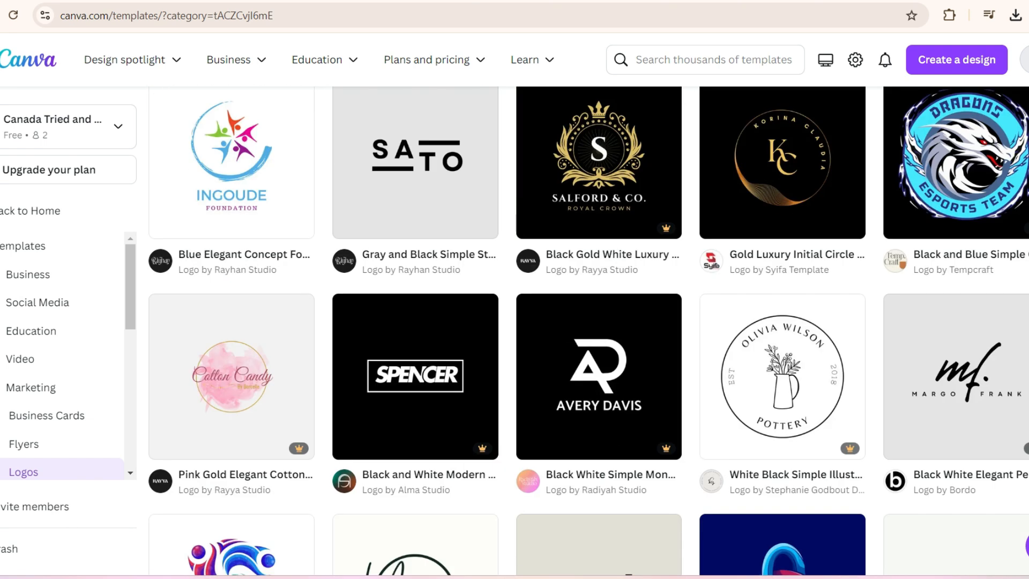
scroll(588, 330, "down", 4)
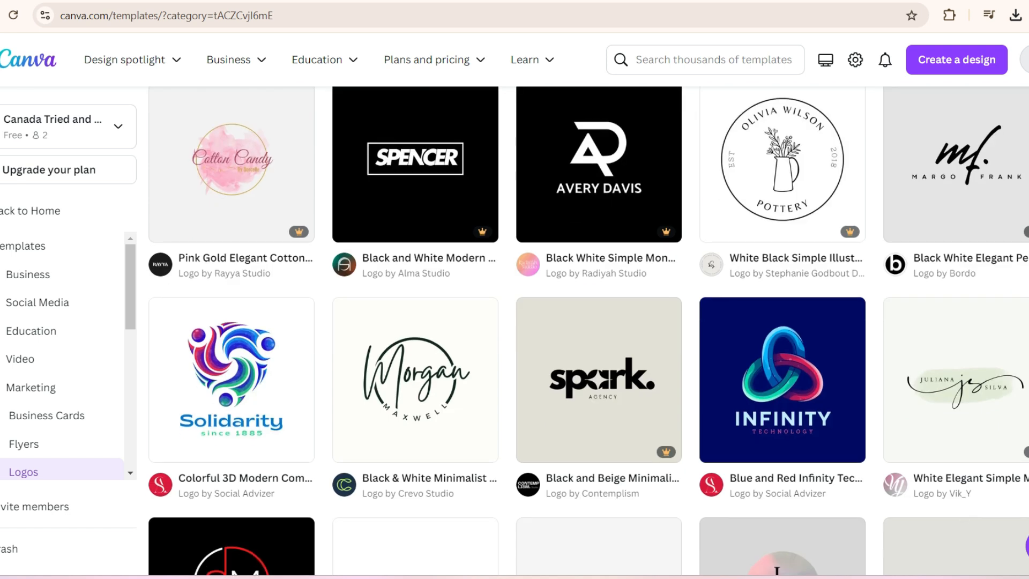
scroll(588, 330, "down", 7)
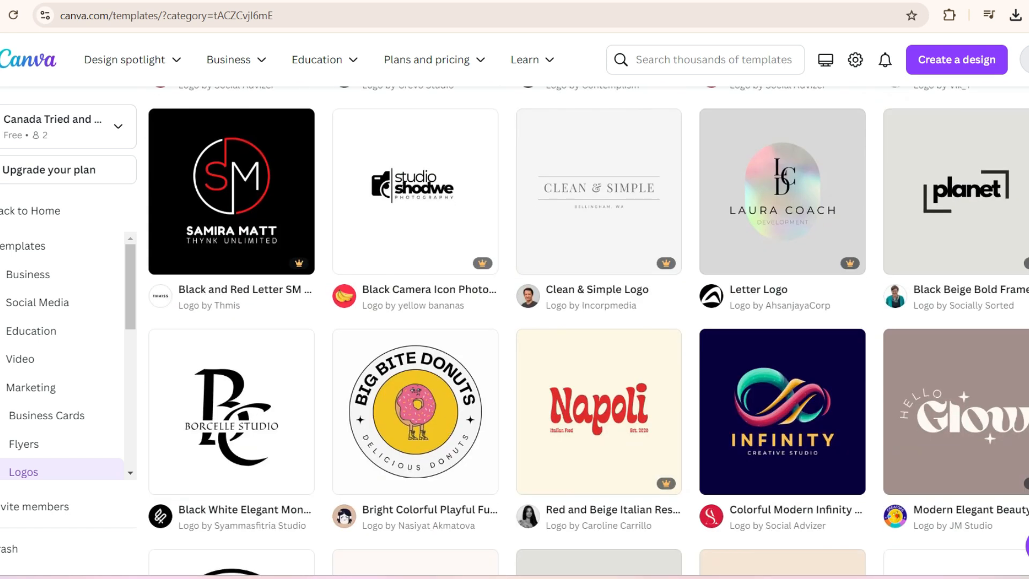
scroll(588, 330, "down", 9)
scroll(589, 330, "down", 1)
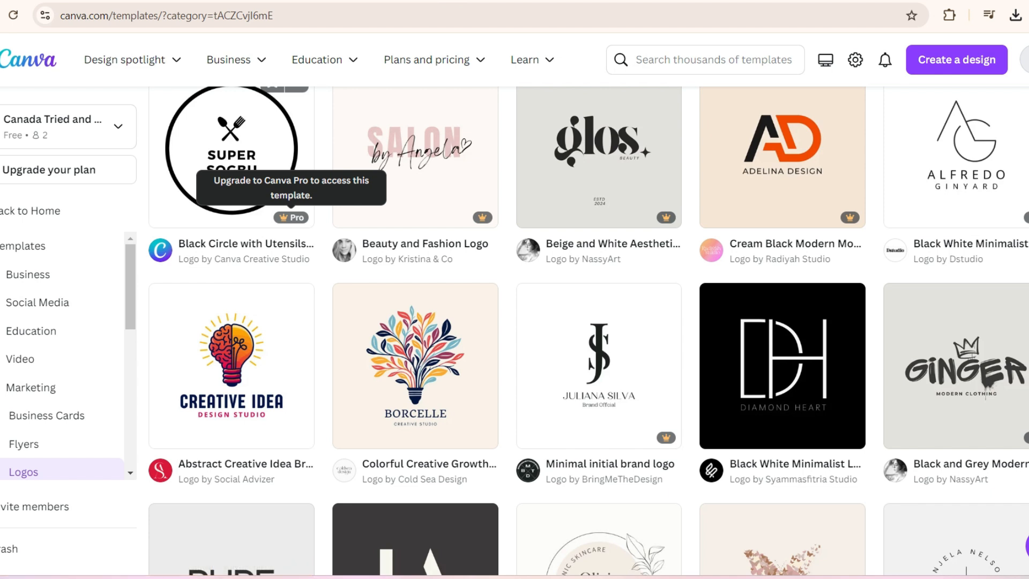
scroll(588, 330, "down", 3)
scroll(415, 418, "down", 4)
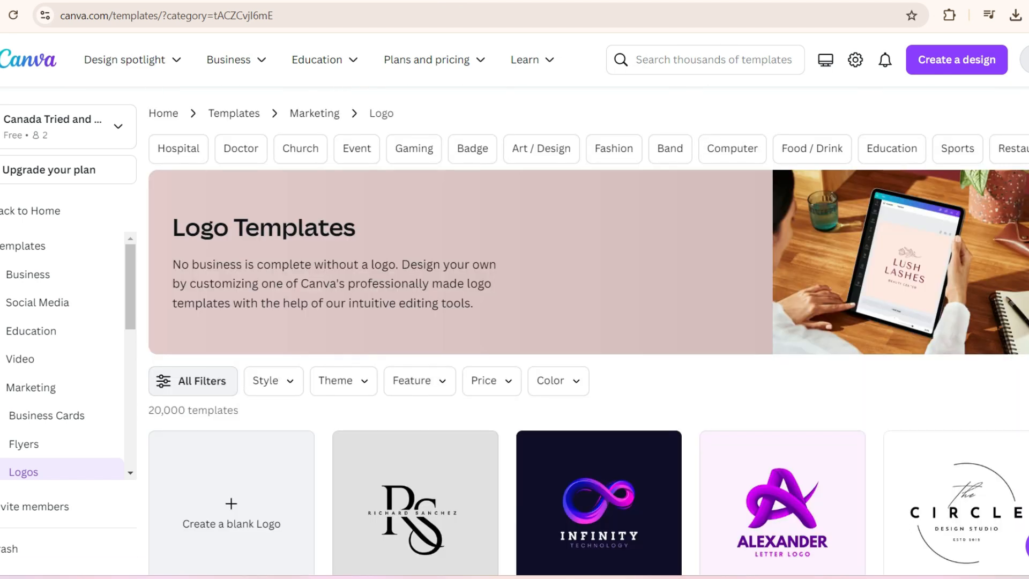
Filter the logo templates by price to show only free ones.
left_click(193, 381)
left_click_drag(151, 139, 152, 447)
left_click(22, 411)
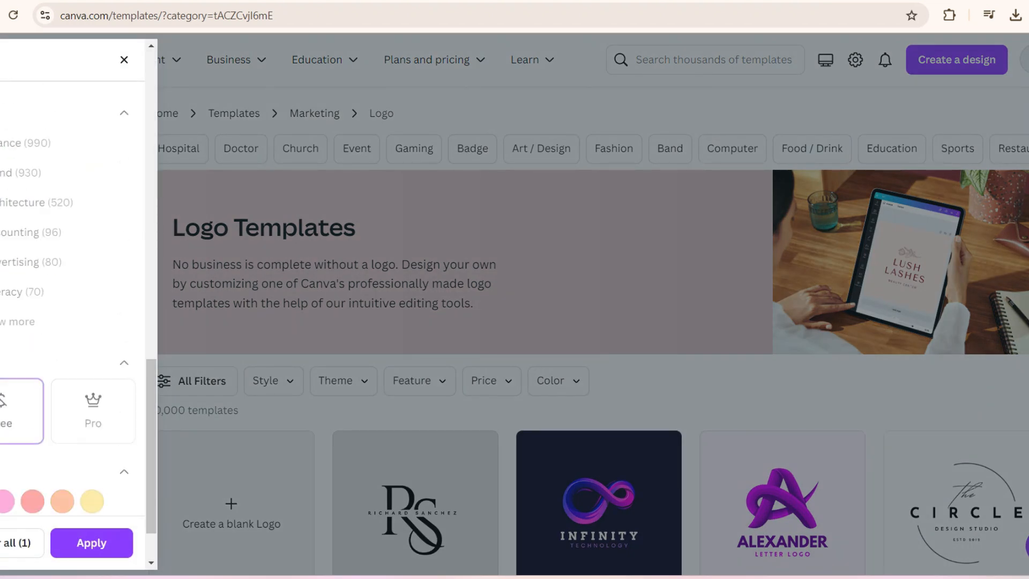
left_click(92, 543)
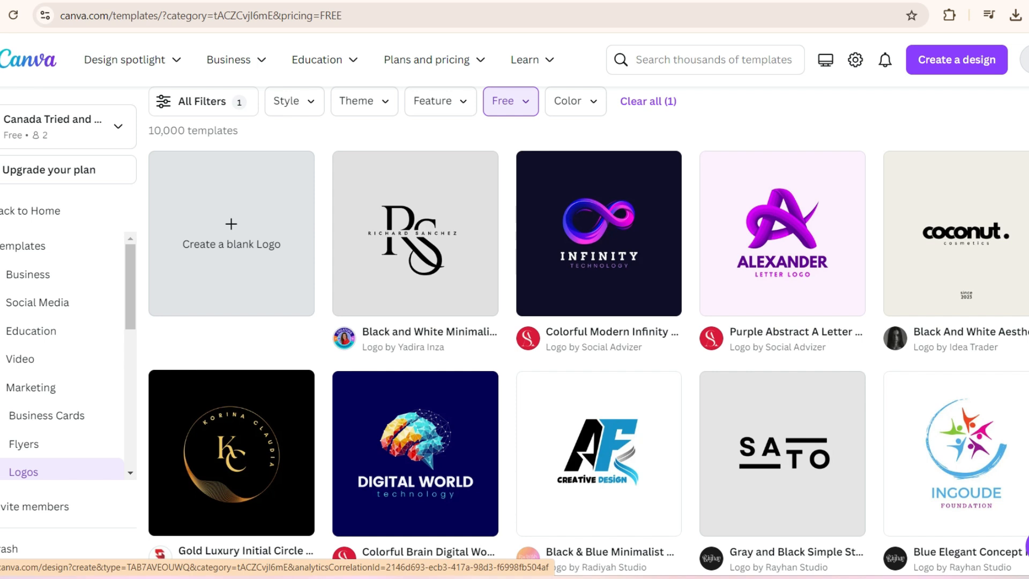
Open the black and white minimalist "coconut. cosmetics" logo template for customization.
scroll(588, 304, "up", 3)
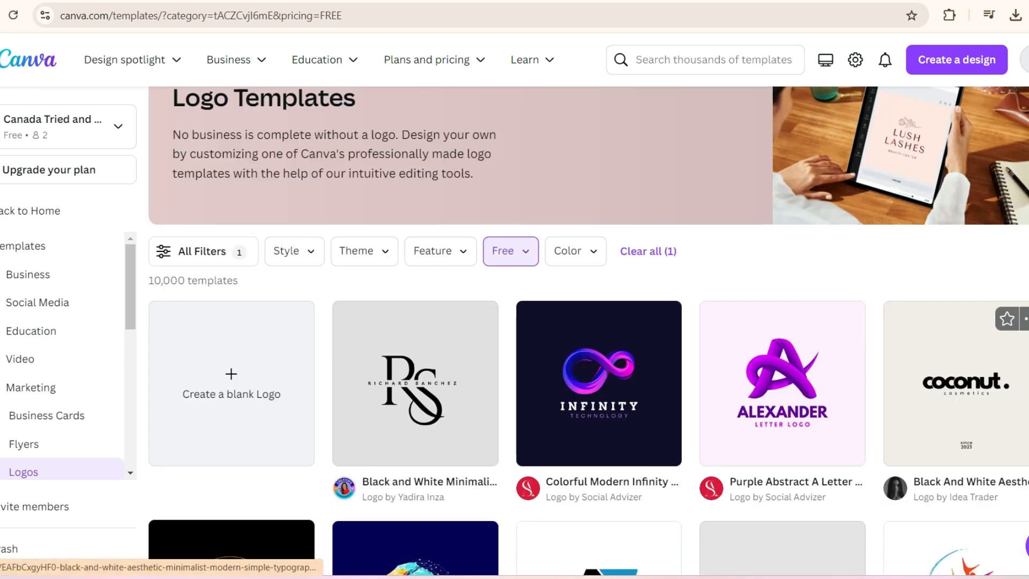
left_click(953, 481)
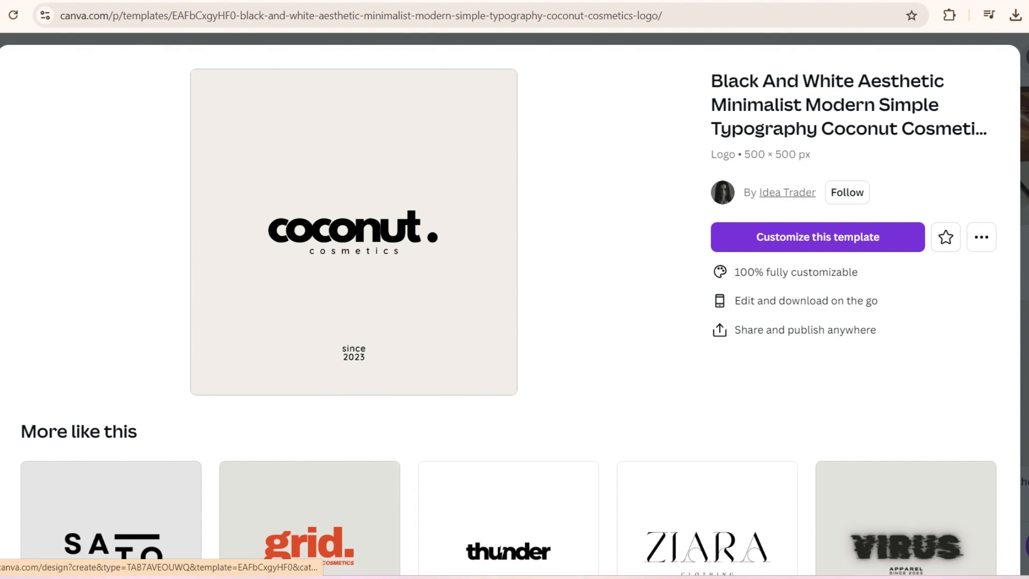
left_click(818, 237)
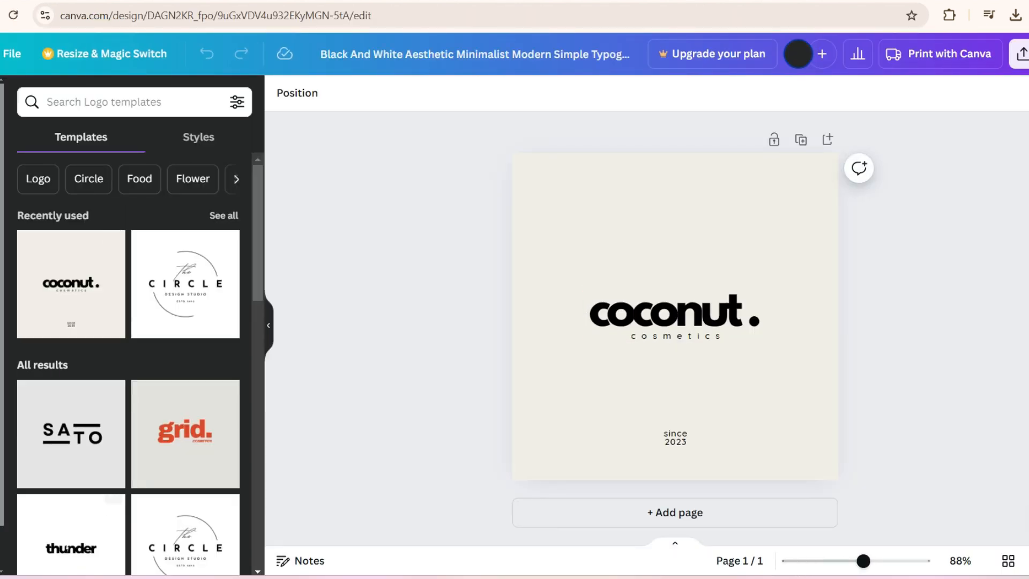
Add the uploaded red, black and beige "C" coffee cup logo image to the design.
mouse_move(258, 252)
left_mouse_down()
mouse_move(258, 447)
mouse_move(258, 252)
left_mouse_up()
left_click(1, 316)
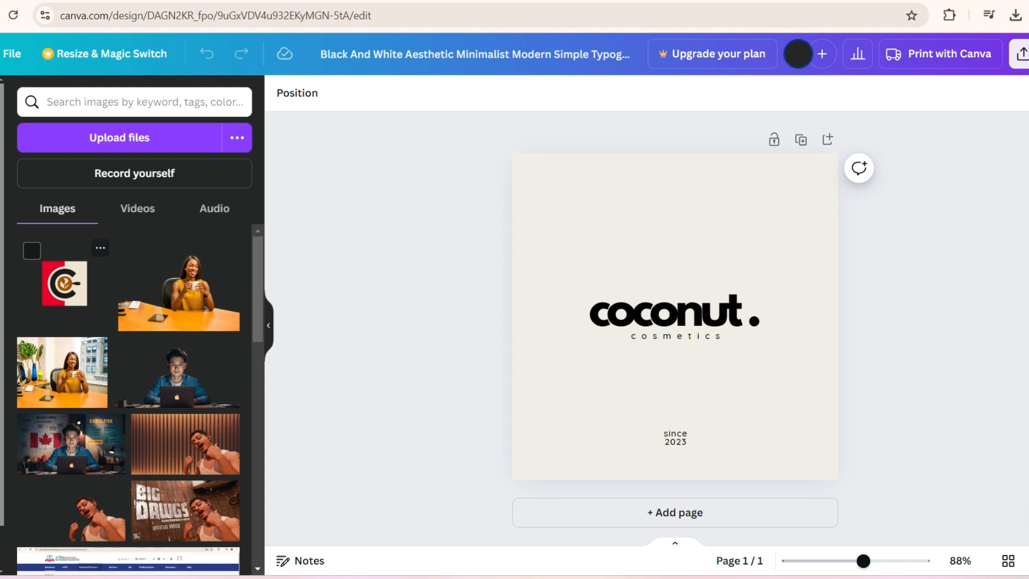
left_click(65, 283)
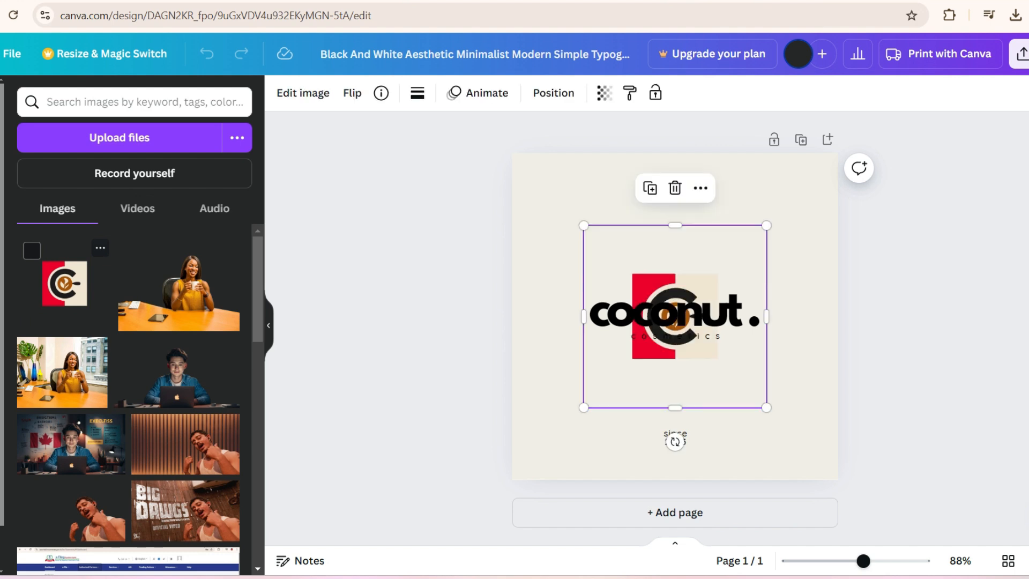
Shrink the coffee logo and place it in the page's upper half, and move the "coconut.", "cosmetics" and "since 2023" texts down below it.
left_click_drag(675, 316, 669, 244)
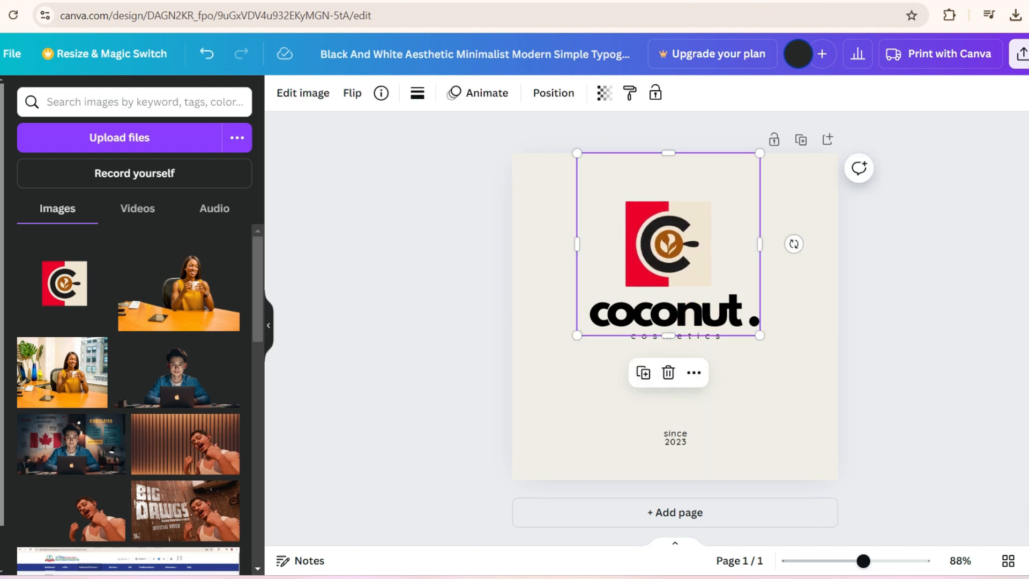
left_click_drag(761, 336, 742, 317)
left_click_drag(660, 235, 666, 236)
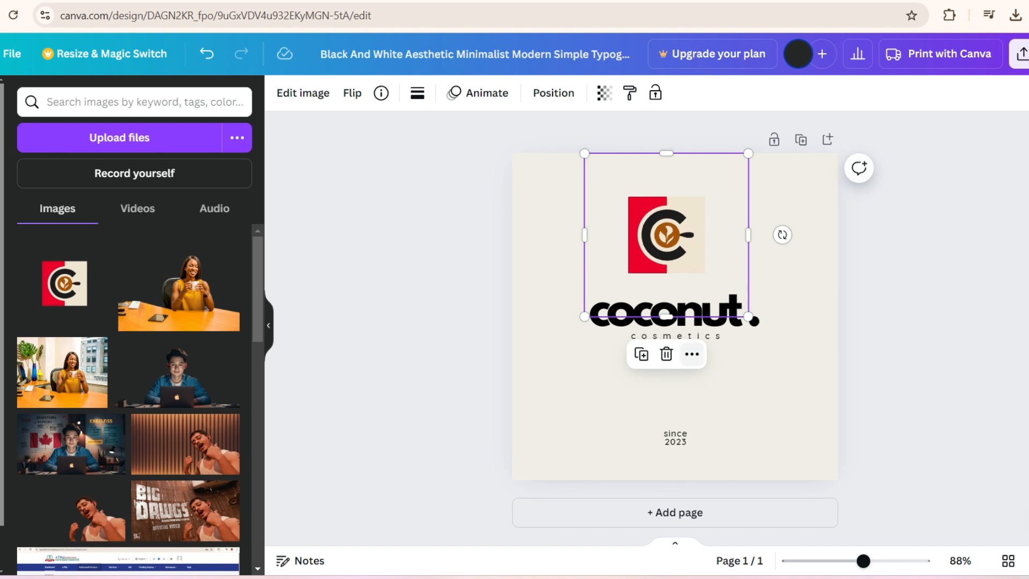
left_click_drag(674, 438, 675, 456)
left_click_drag(675, 335, 676, 430)
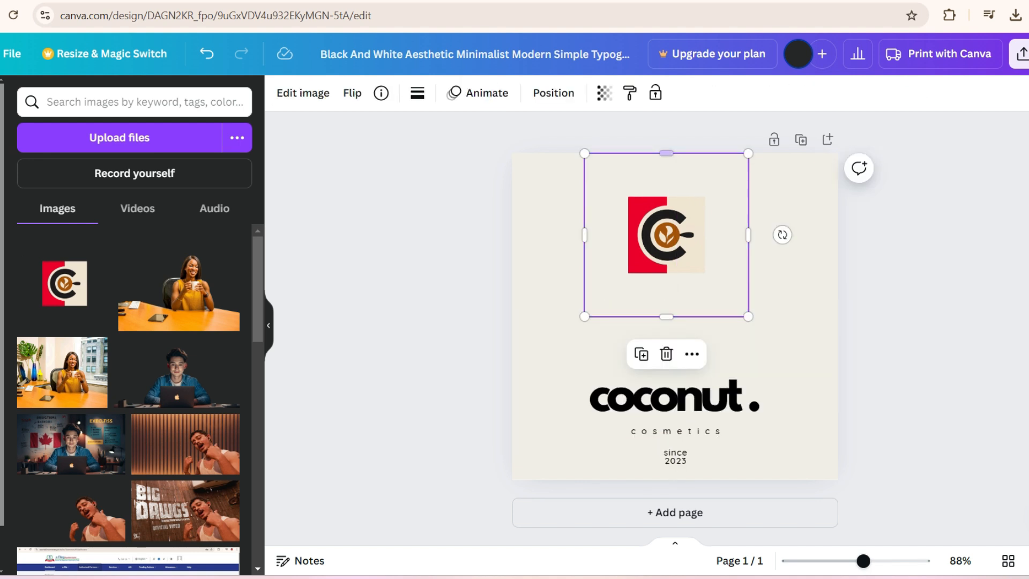
Crop the coffee logo image on all four sides close to its red and beige square.
left_click_drag(666, 153, 666, 195)
left_click_drag(666, 317, 666, 280)
left_click_drag(666, 280, 666, 277)
left_click_drag(585, 236, 625, 236)
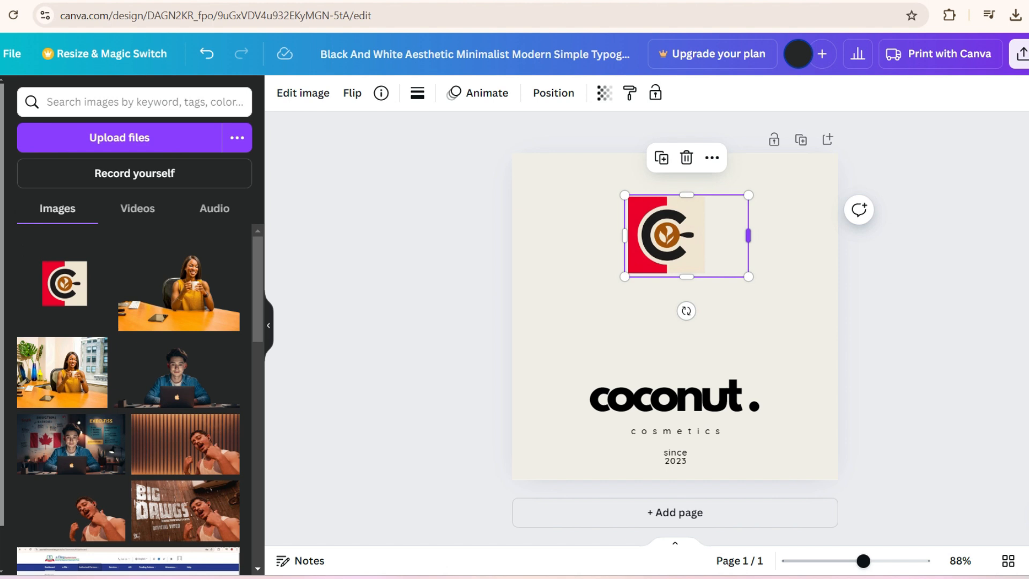
left_click_drag(748, 236, 709, 236)
Enlarge the cropped coffee logo, centre it in the page's upper half, and move the three texts up closer beneath it.
left_click_drag(710, 277, 775, 342)
left_click_drag(700, 269, 675, 259)
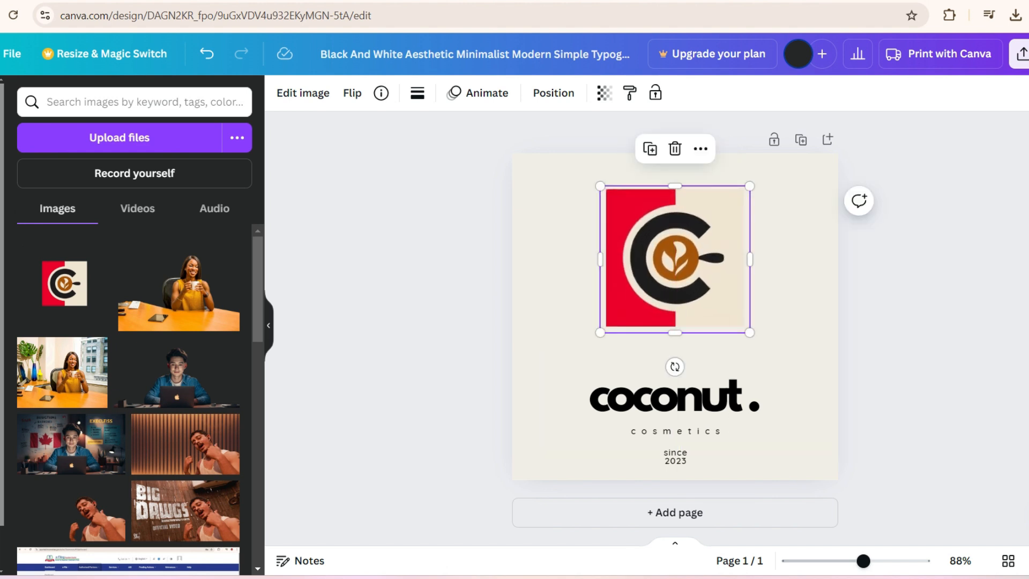
left_click_drag(675, 399, 675, 373)
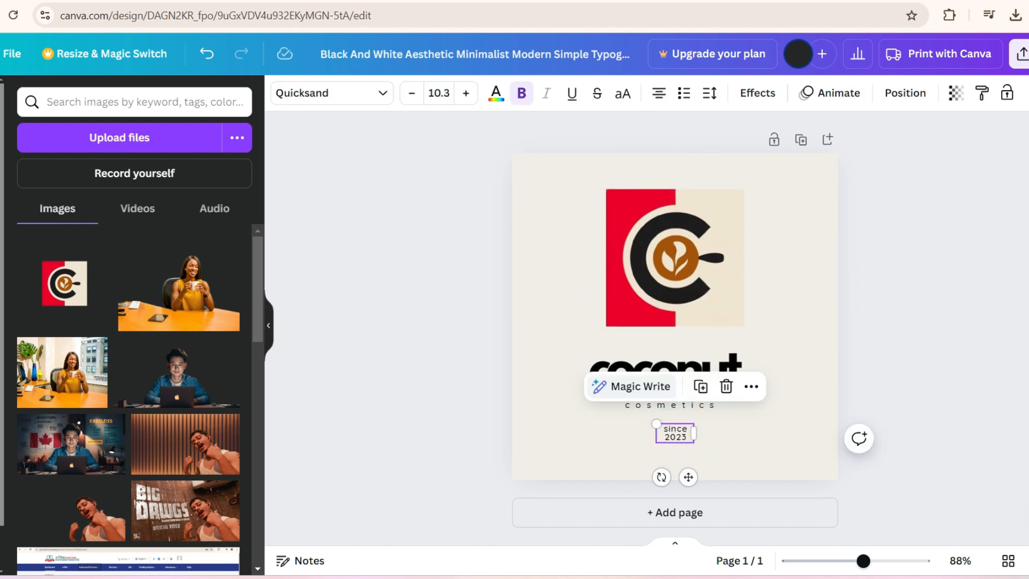
left_click(772, 433)
Change the word "coconut" in the large title to "cococoffee".
double_click(675, 374)
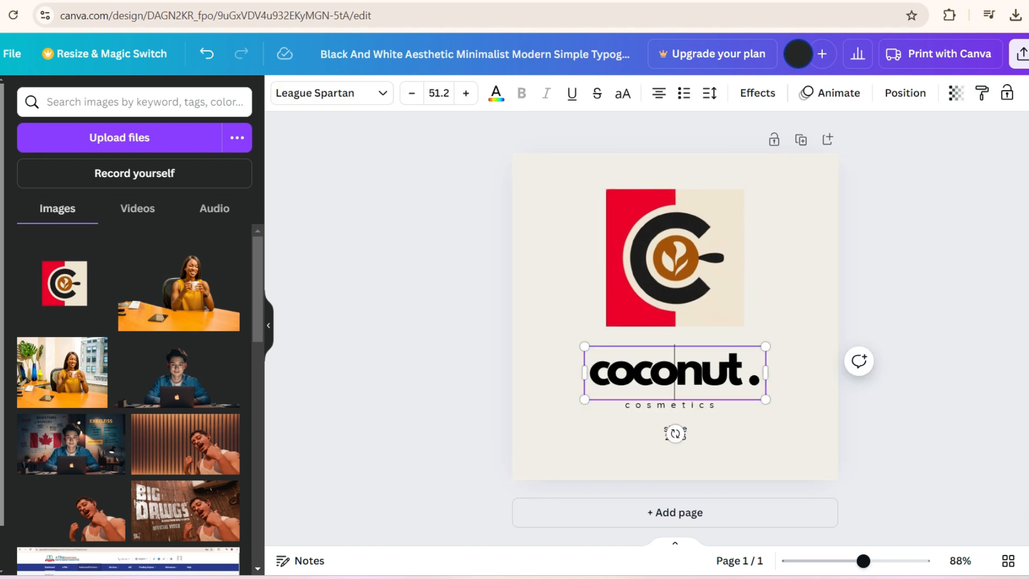
type("coffee")
key("Delete")
key("Delete")
key("Delete")
Widen the "cococoffee" text box on both sides and increase its font size to 61.2.
left_click_drag(766, 405, 806, 404)
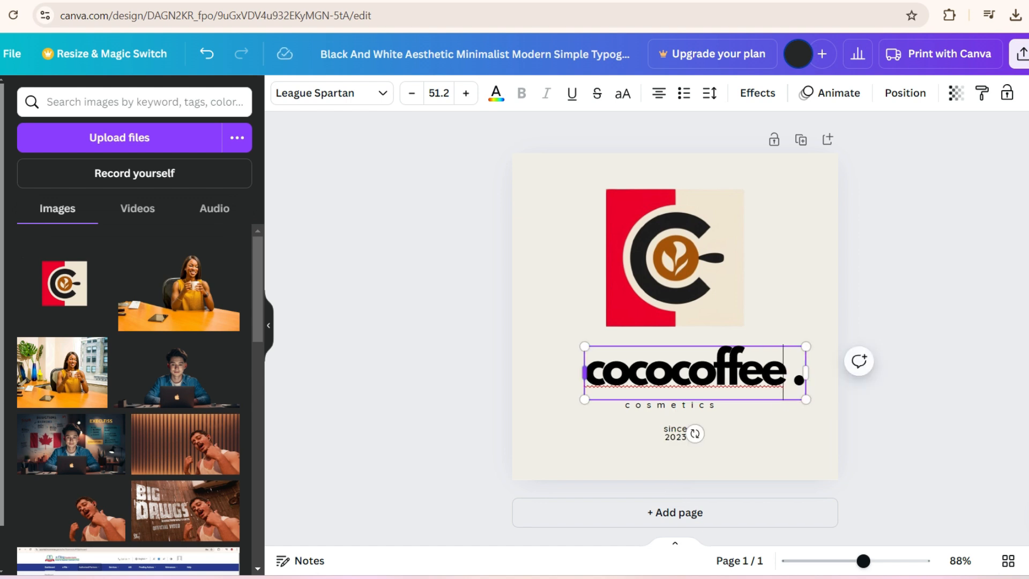
left_click_drag(584, 372, 545, 373)
double_click(466, 94)
triple_click(466, 93)
triple_click(465, 93)
double_click(465, 93)
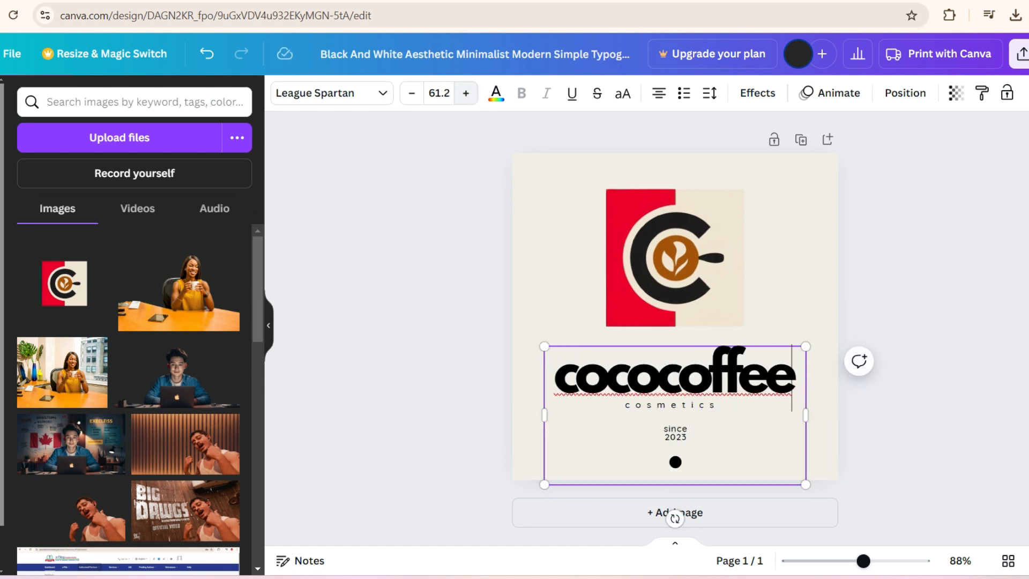
Replace the "cosmetics" tagline with "your own" and move the "since 2023" text up just beneath it.
type("wn")
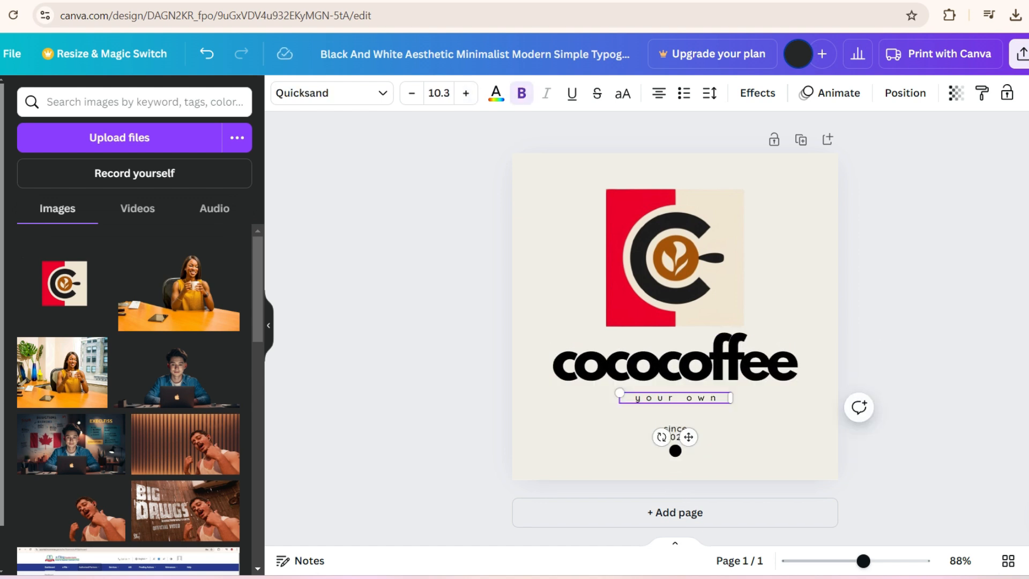
left_click_drag(676, 428, 681, 416)
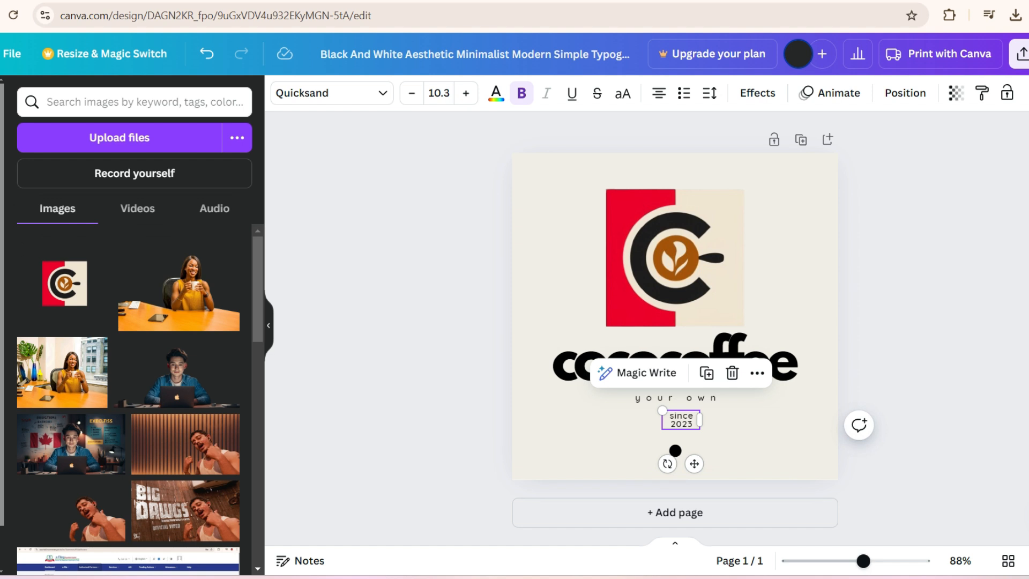
left_click(933, 300)
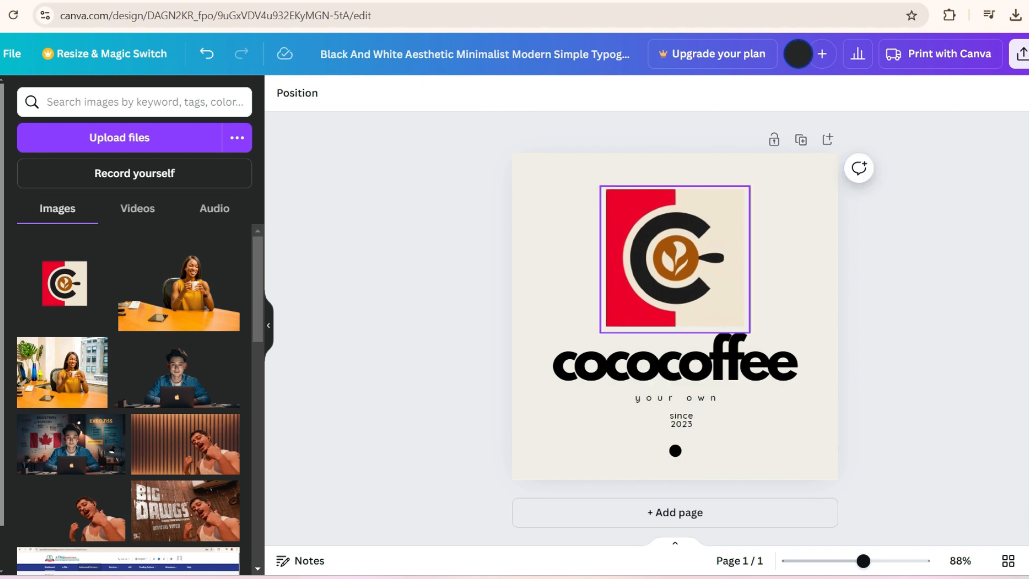
left_click(563, 235)
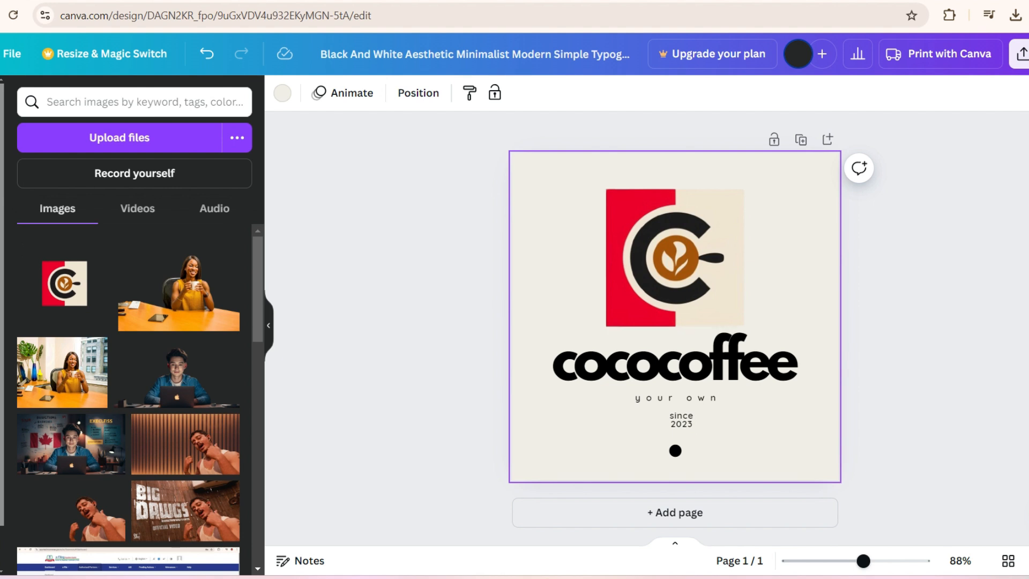
left_click(675, 258)
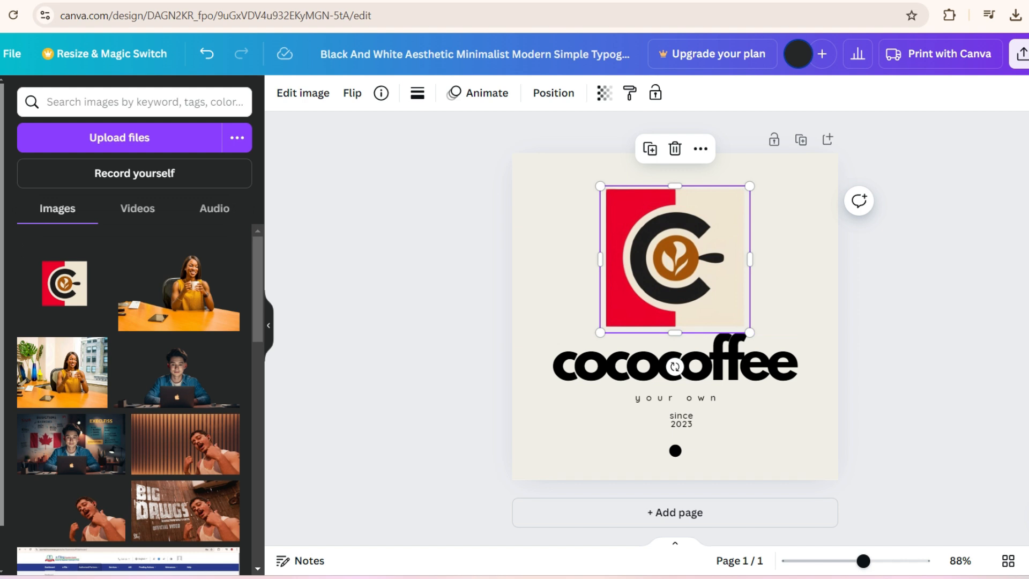
key("Escape")
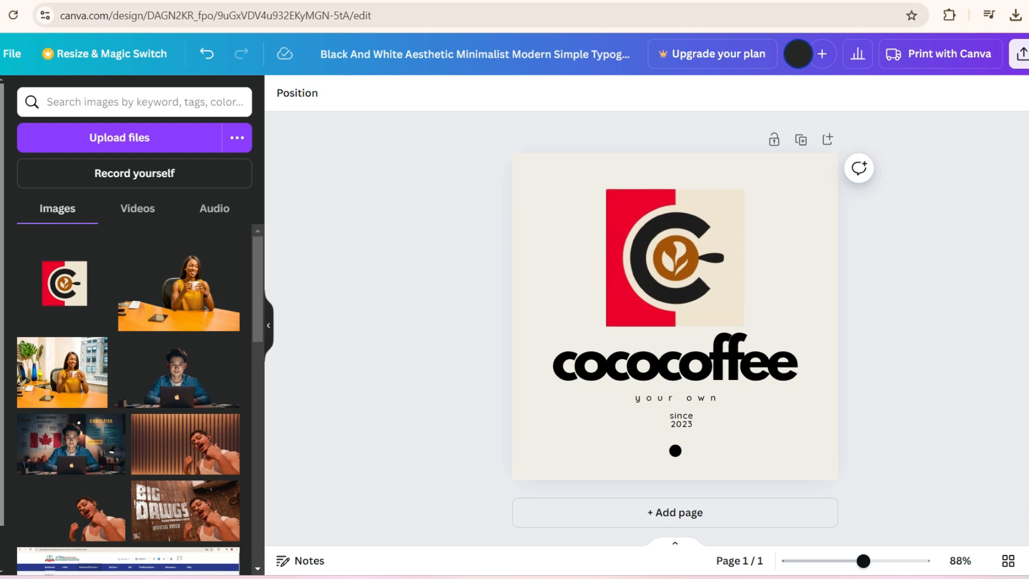
Download the finished logo design as a PNG file at 500 × 500 px.
left_click(1023, 54)
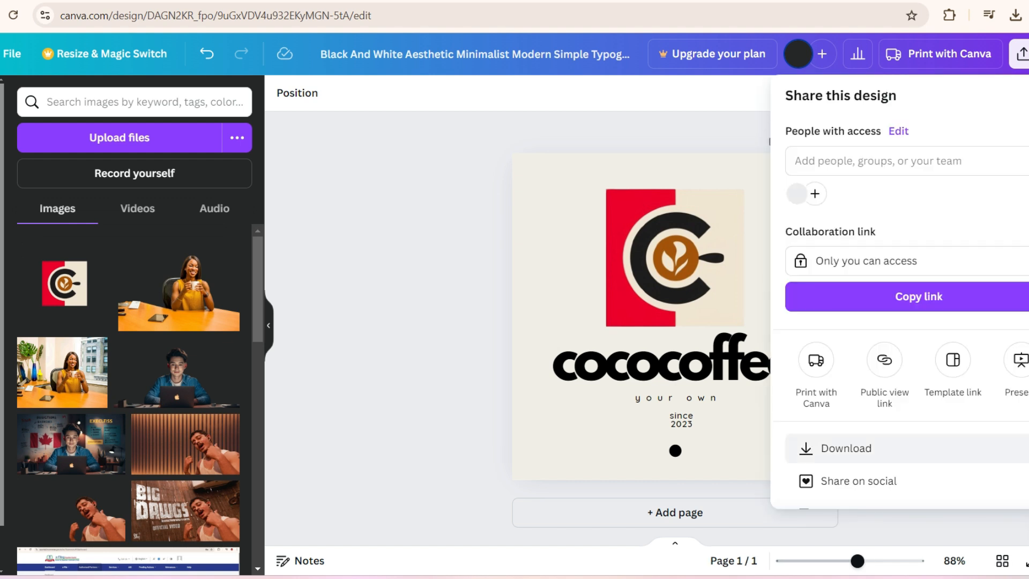
left_click(847, 449)
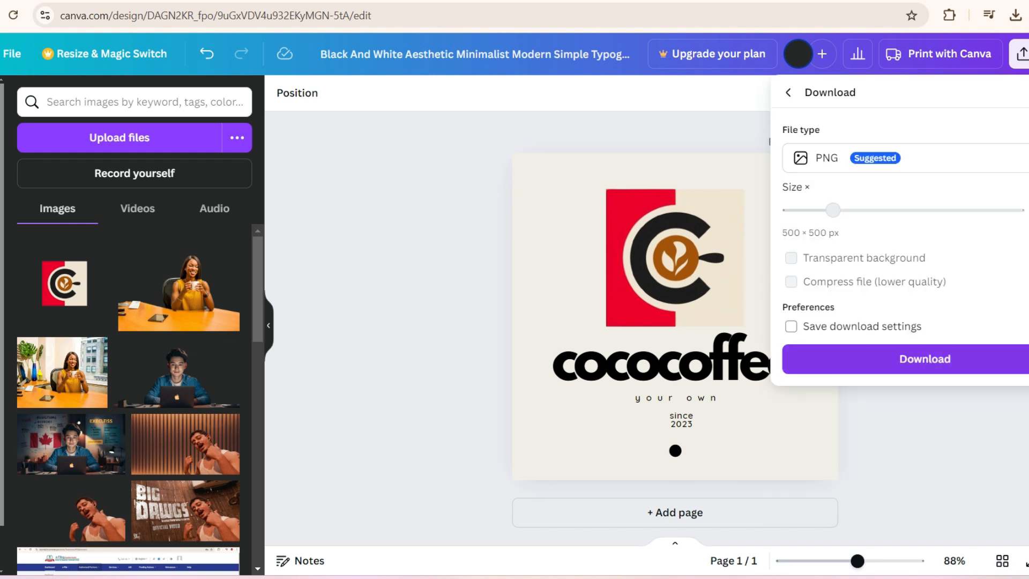
left_click(925, 359)
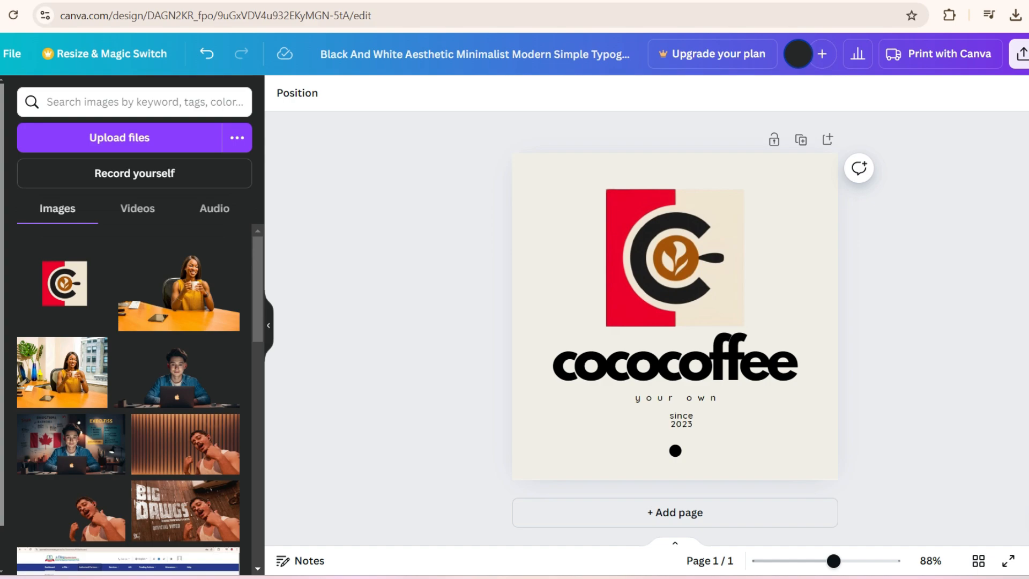
Switch to Fiverr and look through the designers' offers in the "logo design" results.
left_click(45, 1)
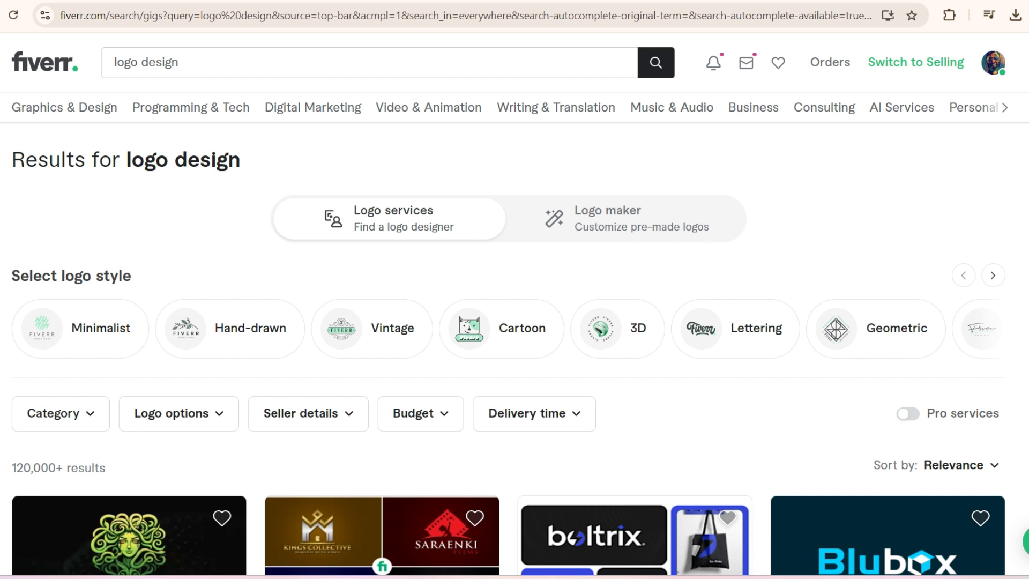
scroll(515, 322, "down", 10)
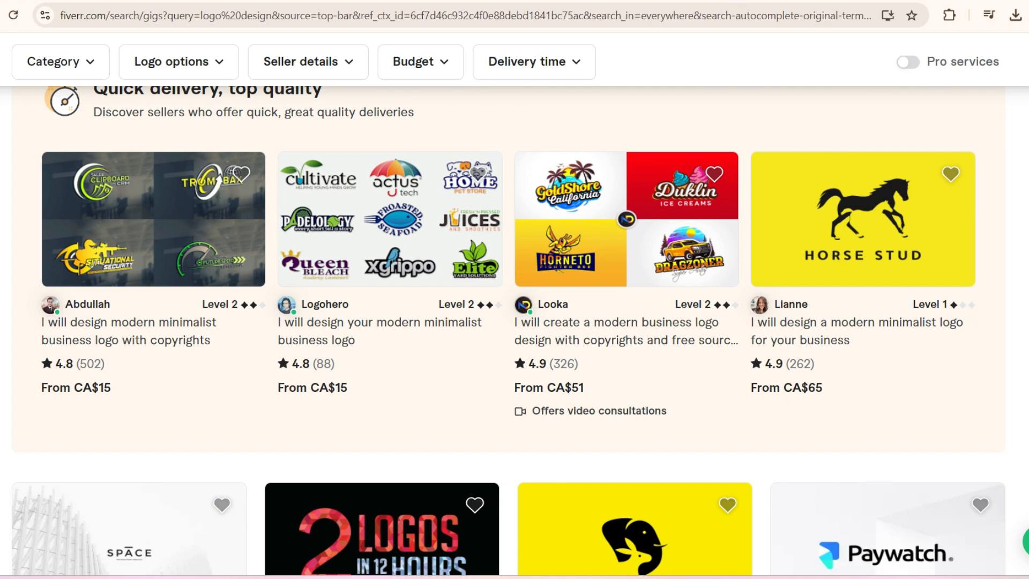
scroll(514, 322, "down", 5)
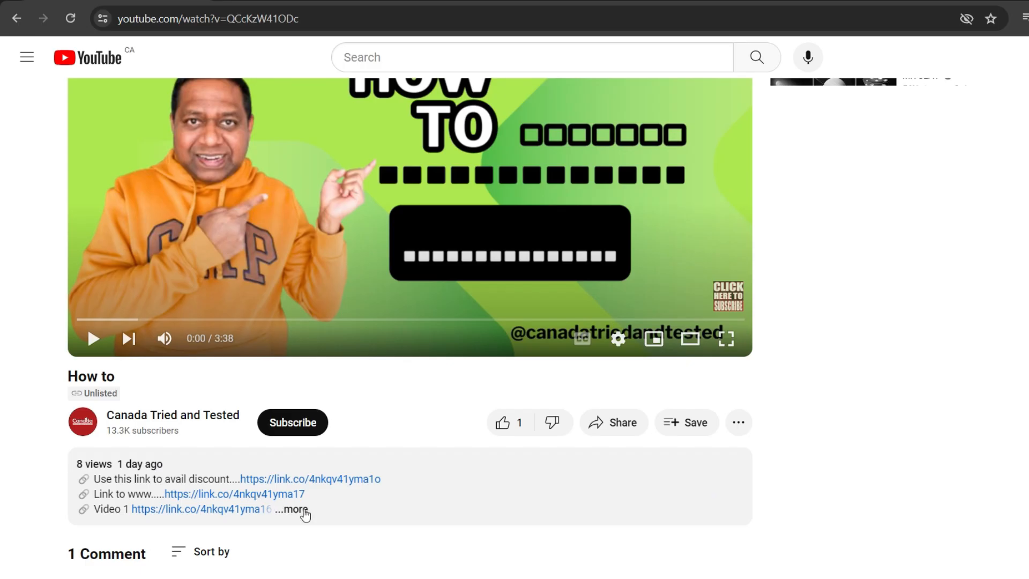
Expand the description of the "How to" video on YouTube and look through its links.
left_click(300, 510)
scroll(361, 510, "down", 3)
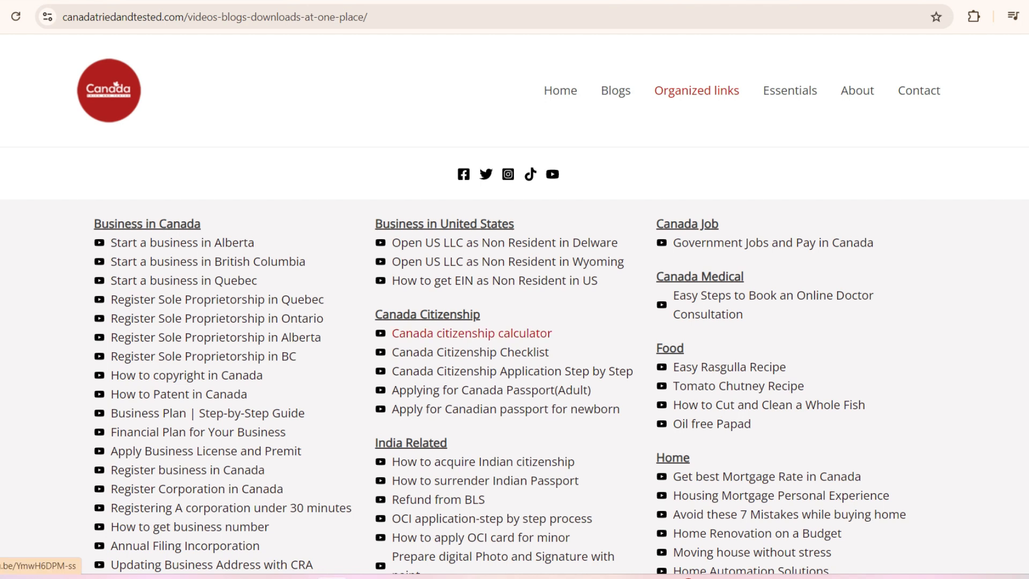
Look through the categorized video links on the Canada Tried and Tested website's Organized links page.
scroll(472, 333, "down", 5)
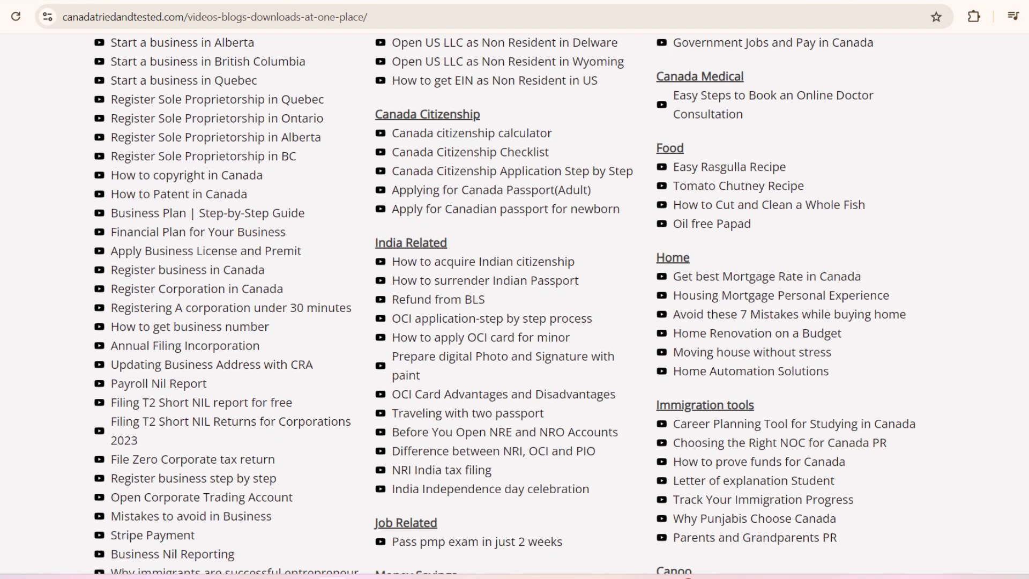
scroll(505, 304, "down", 1)
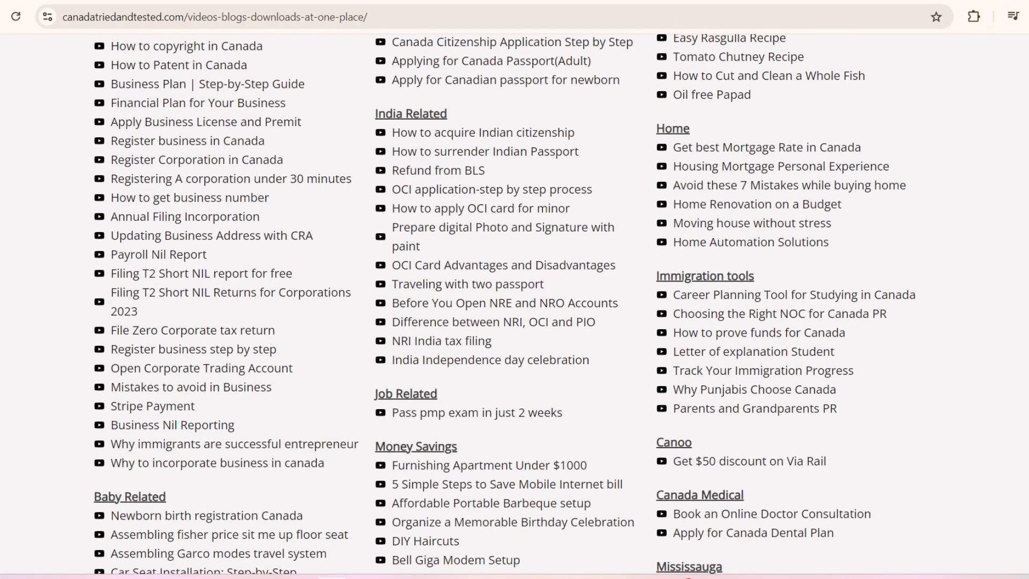
scroll(355, 483, "down", 5)
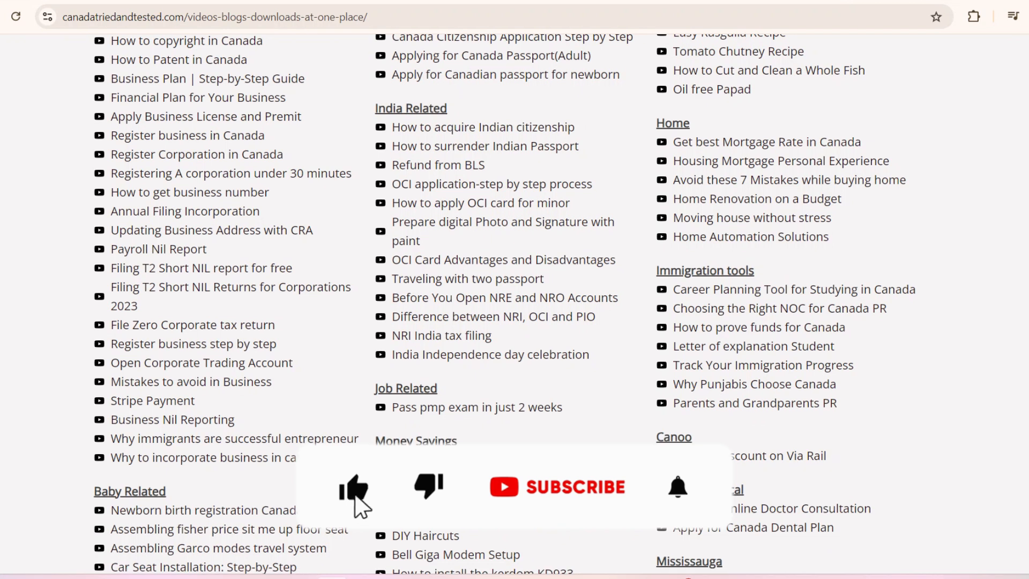
scroll(354, 493, "down", 1)
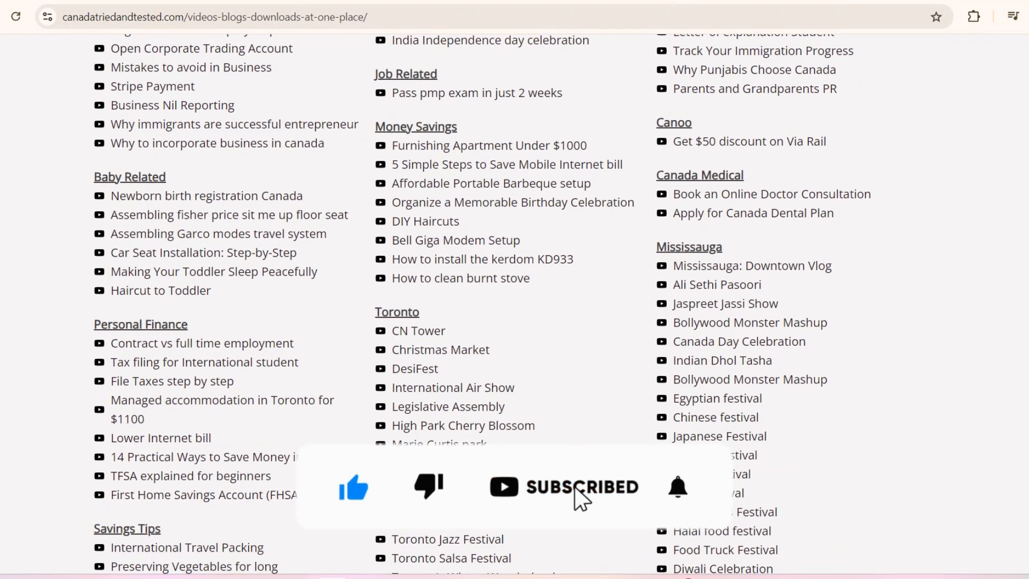